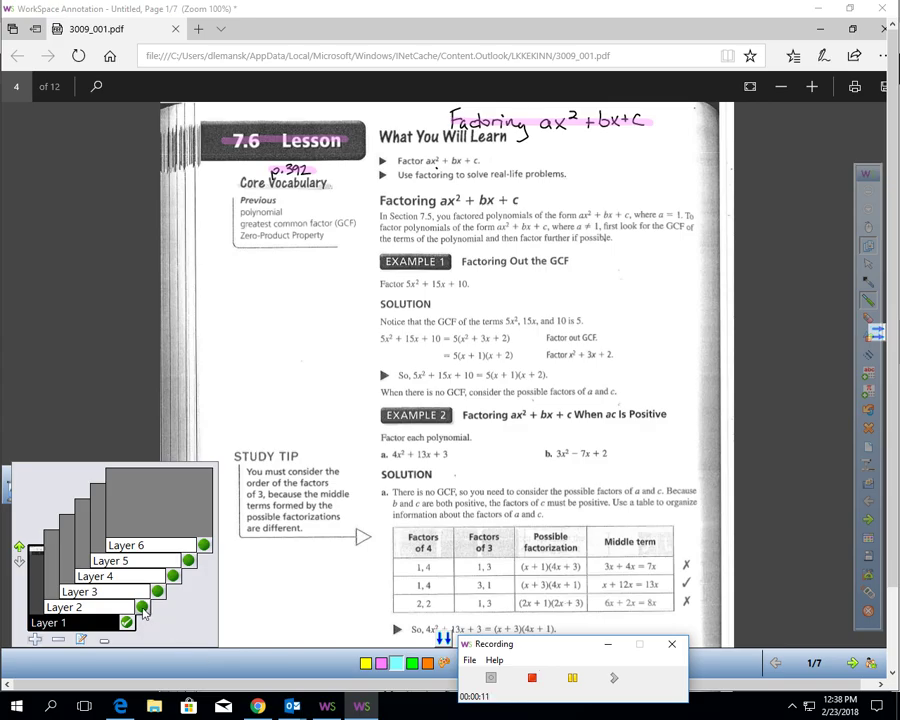
# - Highlight the 'Factor ax² + bx + c' objective in cyan and show Layer 2's lead-coefficient note
pyautogui.moveTo(397, 161); pyautogui.dragTo(481, 161)
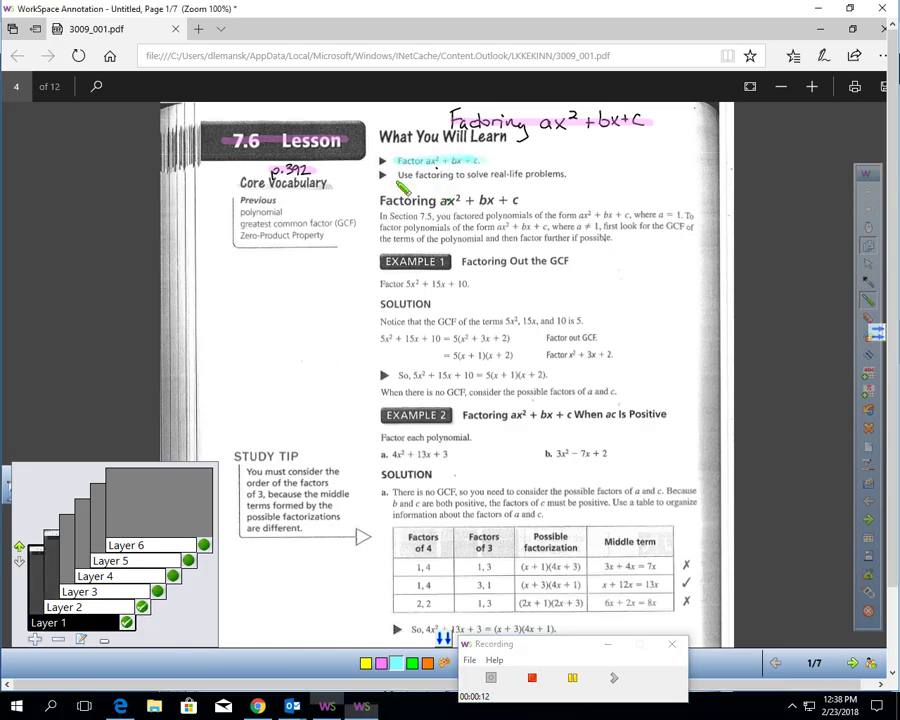
pyautogui.click(209, 562)
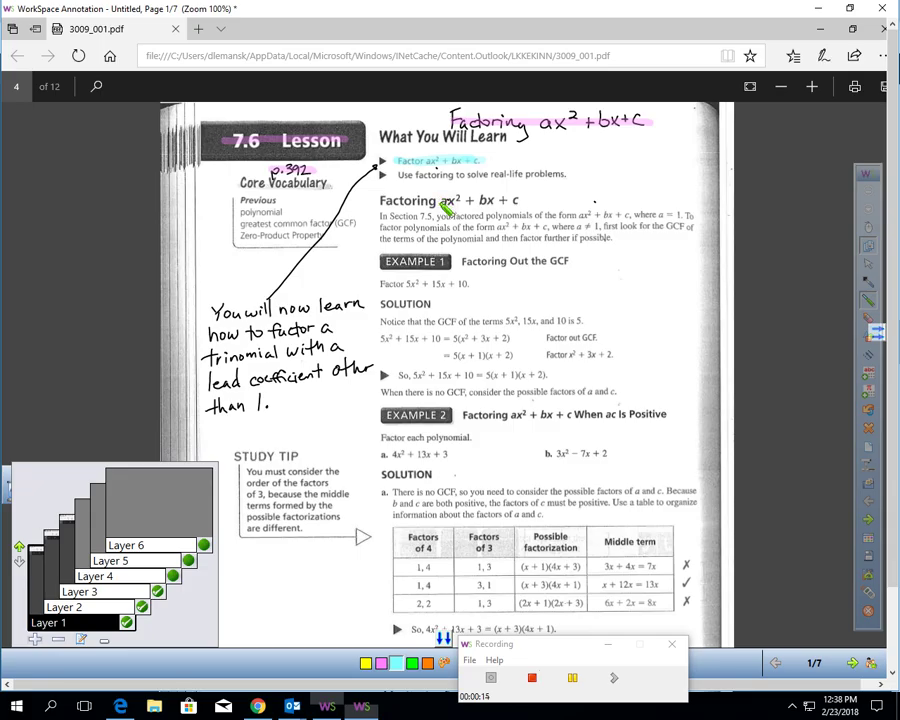
# - Circle the a in the first objective, highlight the real-life objective orange and the Section 7.5 sentence green
pyautogui.click(868, 282)
pyautogui.moveTo(431, 162); pyautogui.dragTo(434, 176)
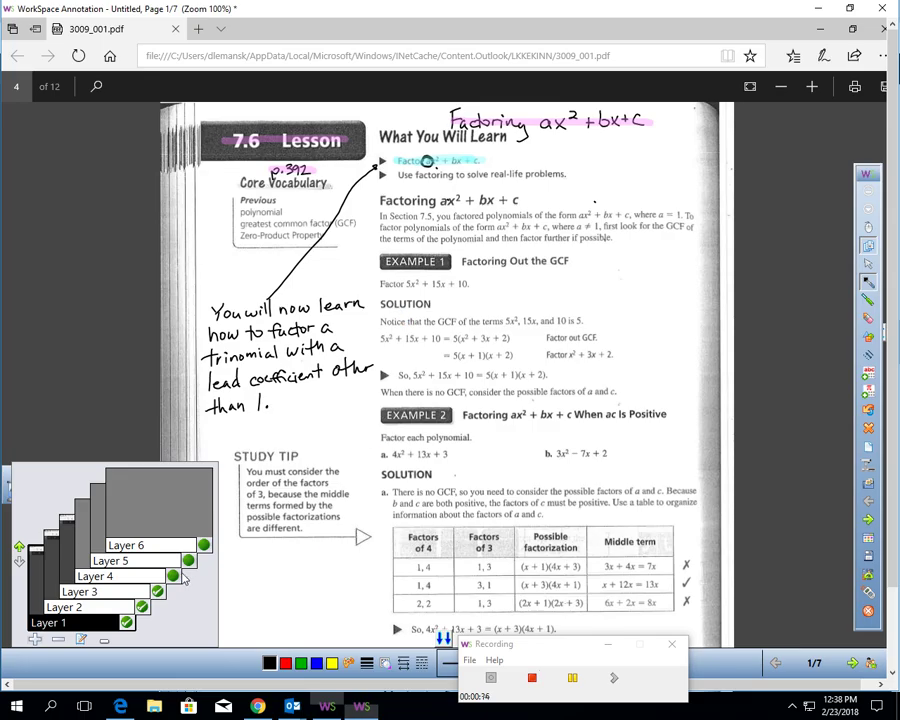
pyautogui.moveTo(397, 174); pyautogui.dragTo(576, 174)
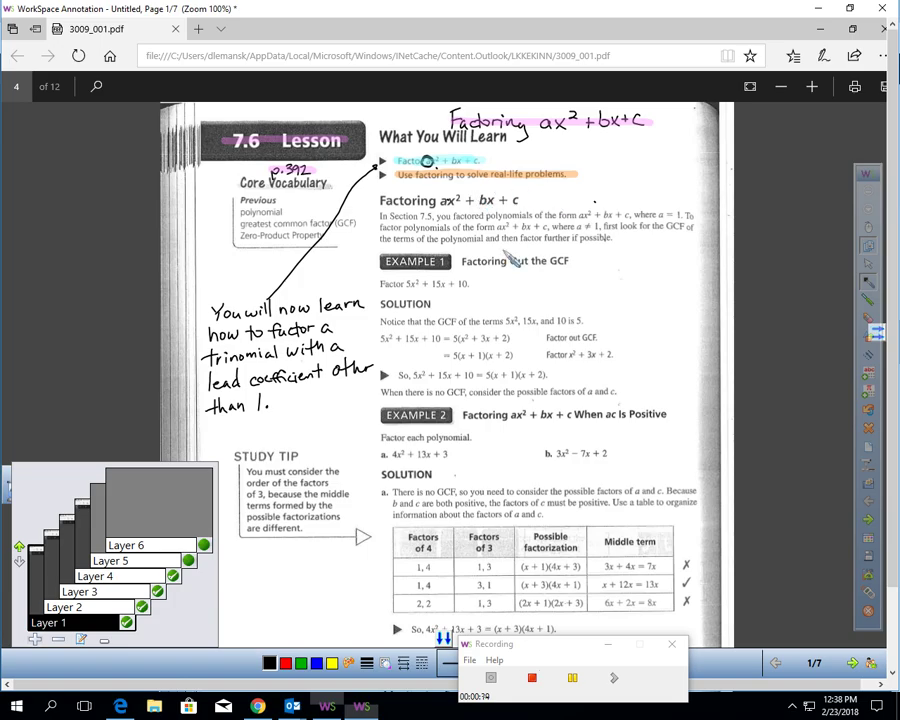
pyautogui.moveTo(378, 215); pyautogui.dragTo(684, 215)
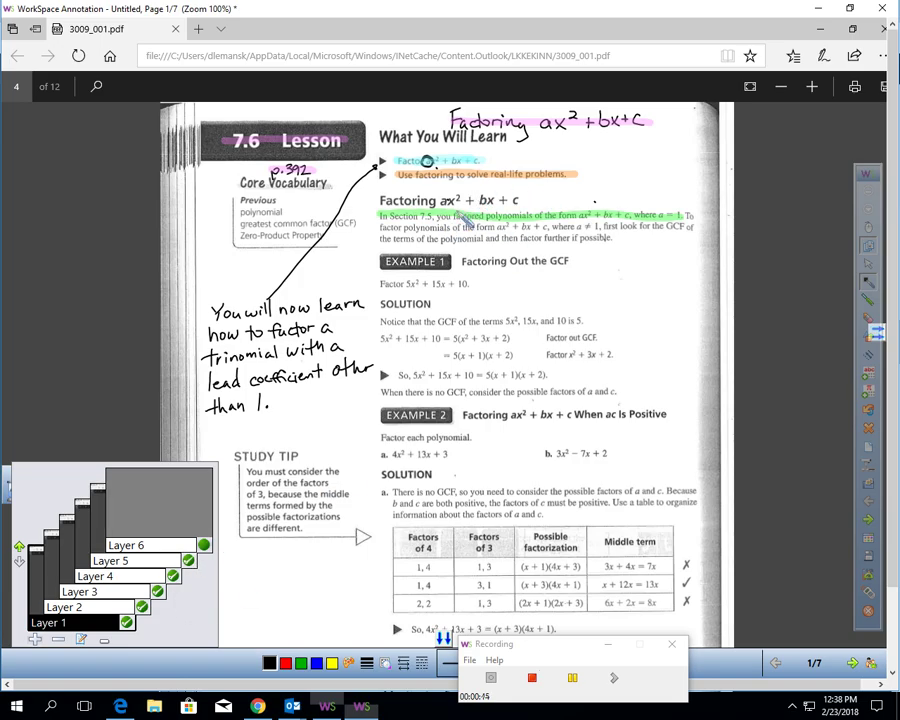
# - On Layer 5 circle the a in the Factoring heading; on Layer 6 underline the GCF sentence
pyautogui.click(174, 563)
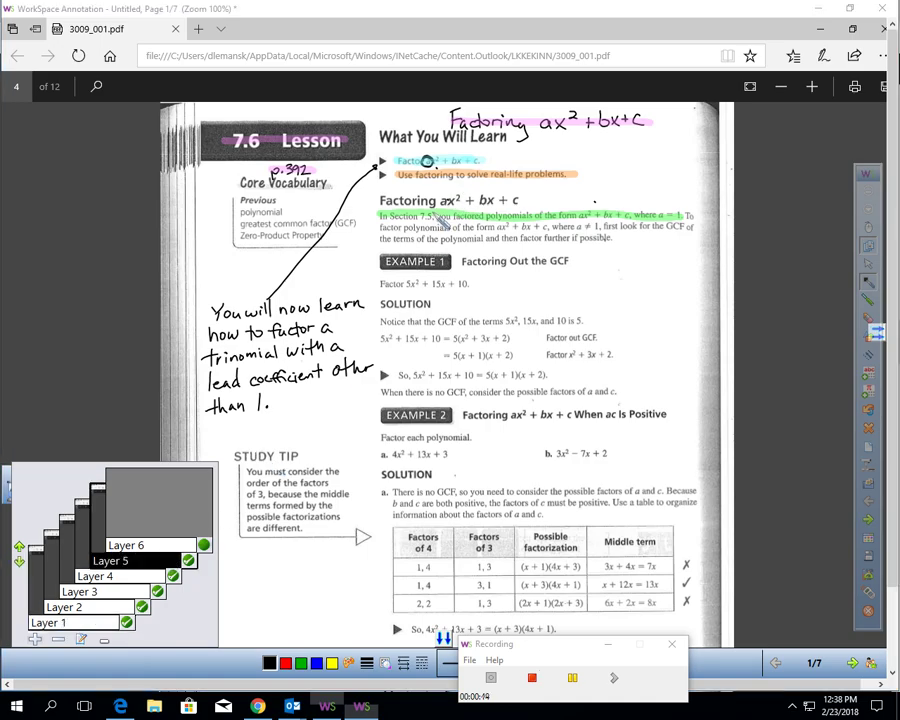
pyautogui.moveTo(446, 196); pyautogui.dragTo(441, 198)
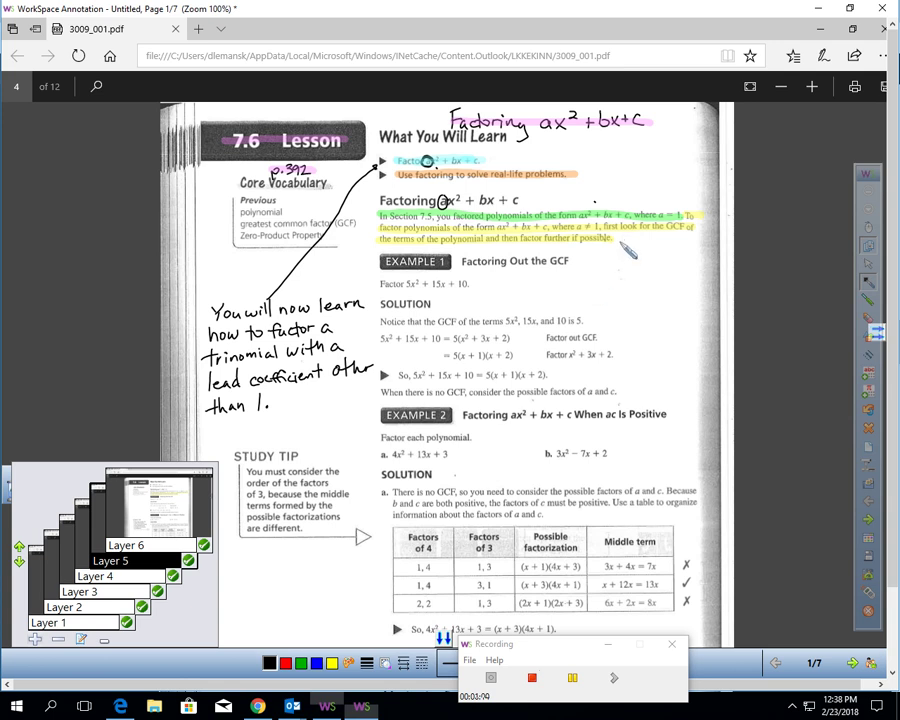
pyautogui.click(160, 546)
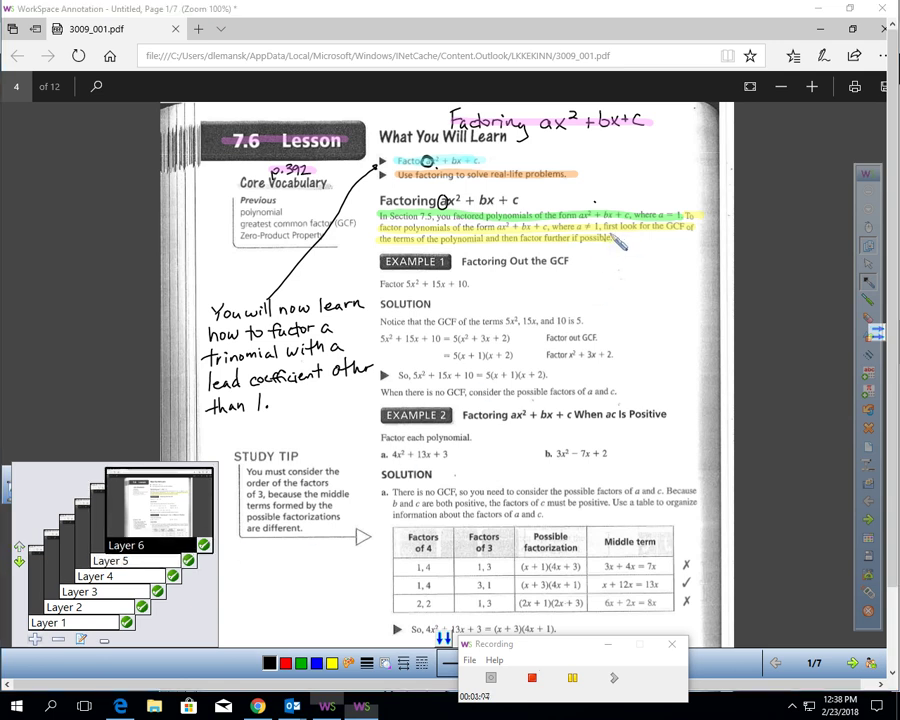
pyautogui.moveTo(692, 230); pyautogui.dragTo(604, 231)
pyautogui.moveTo(380, 244); pyautogui.dragTo(615, 245)
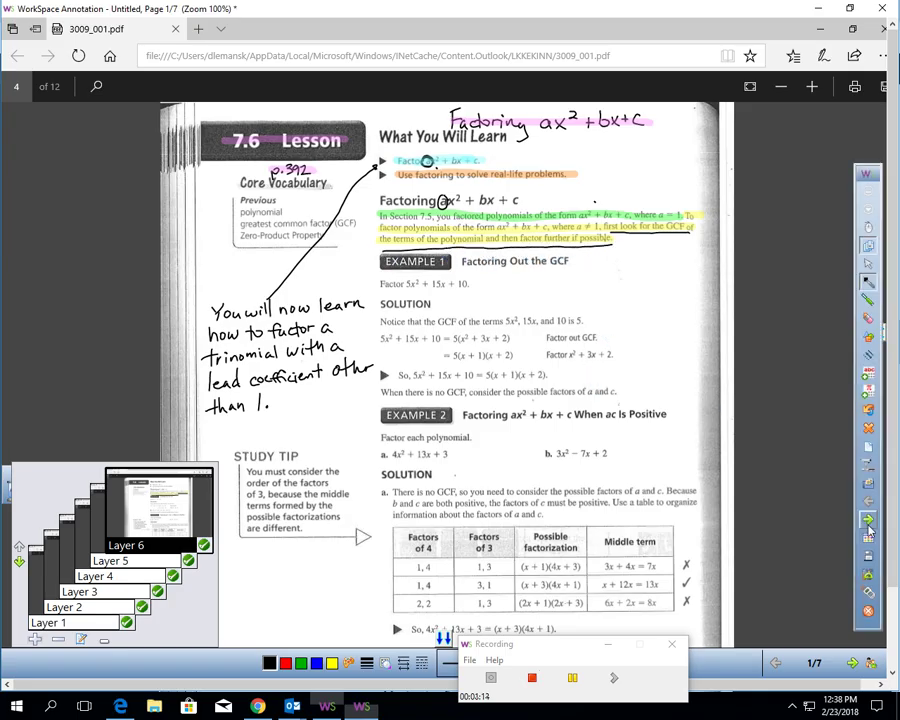
# - Go to page 2 and, on Layer 1, circle the 'so find a common factor, if any' note
pyautogui.click(868, 520)
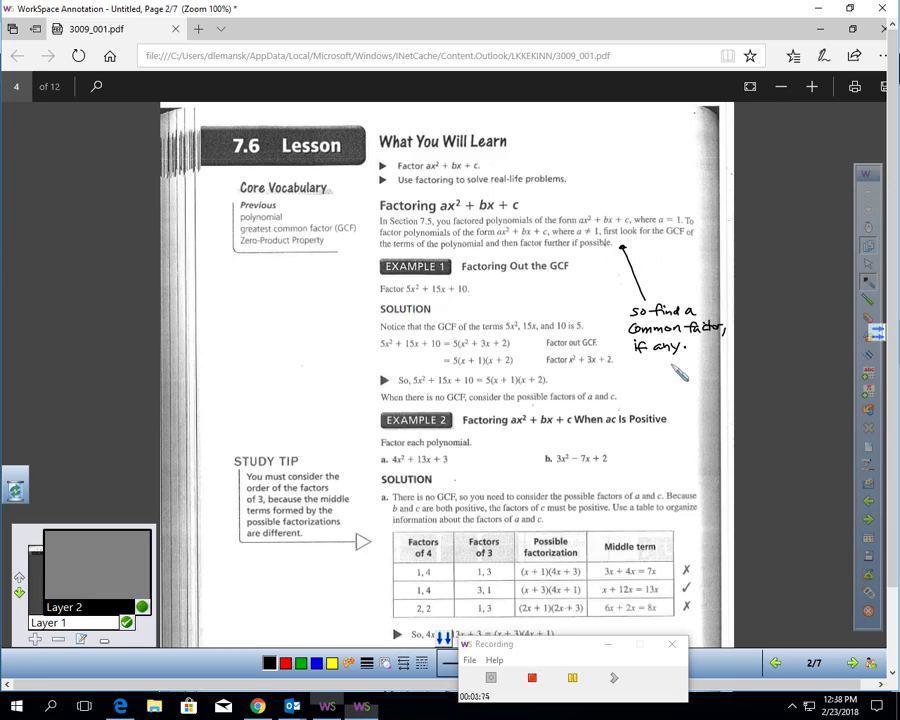
pyautogui.click(103, 624)
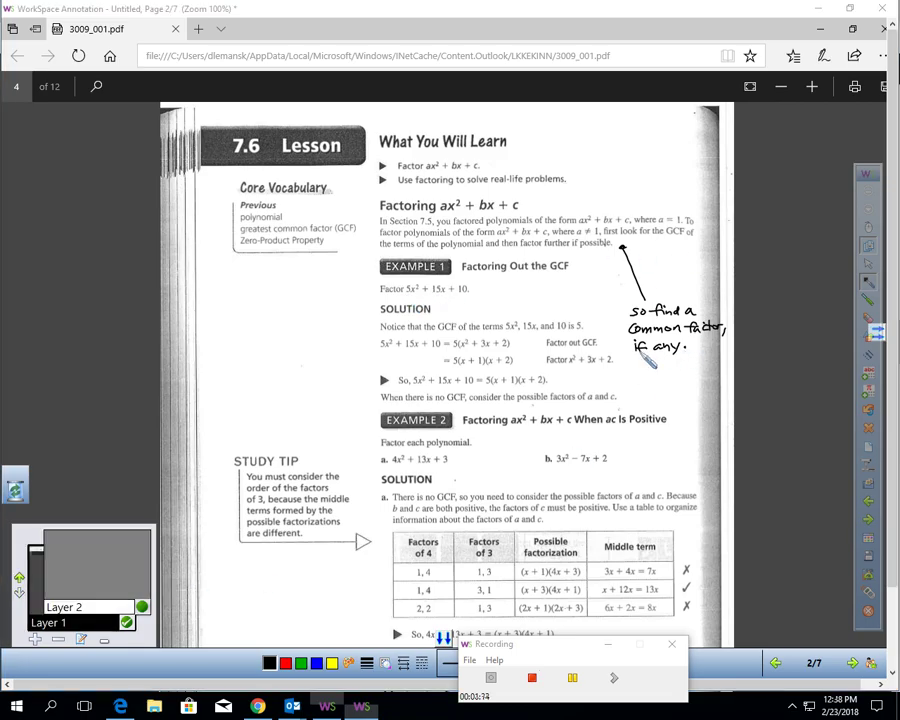
pyautogui.moveTo(638, 361)
pyautogui.mouseDown()
pyautogui.moveTo(700, 313)
pyautogui.moveTo(638, 357)
pyautogui.mouseUp()
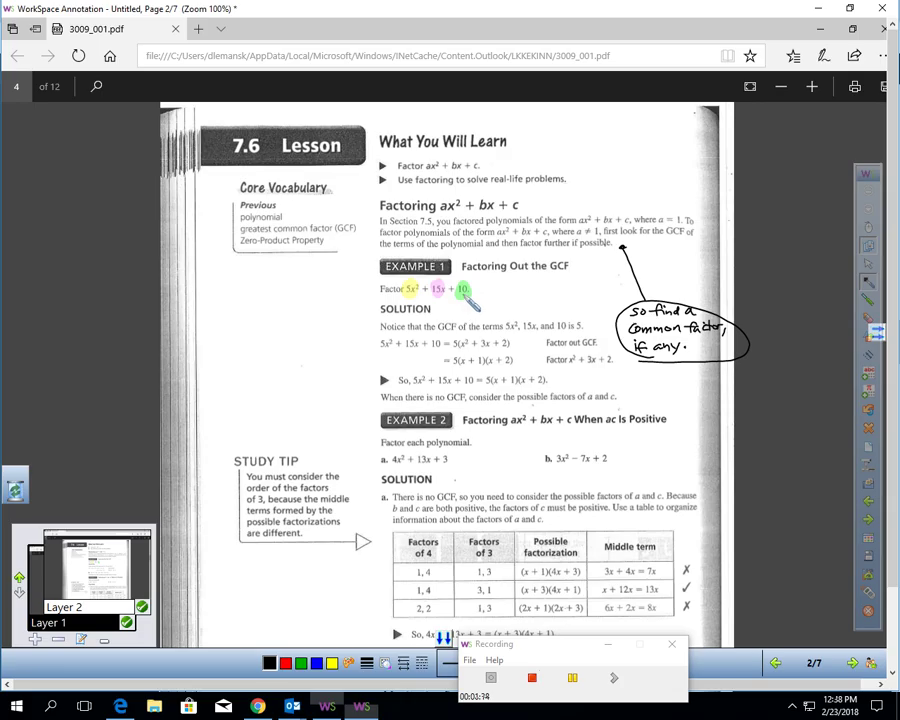
# - On a new layer, handwrite 5(x² + 3x + 2) beside Example 1
pyautogui.click(36, 639)
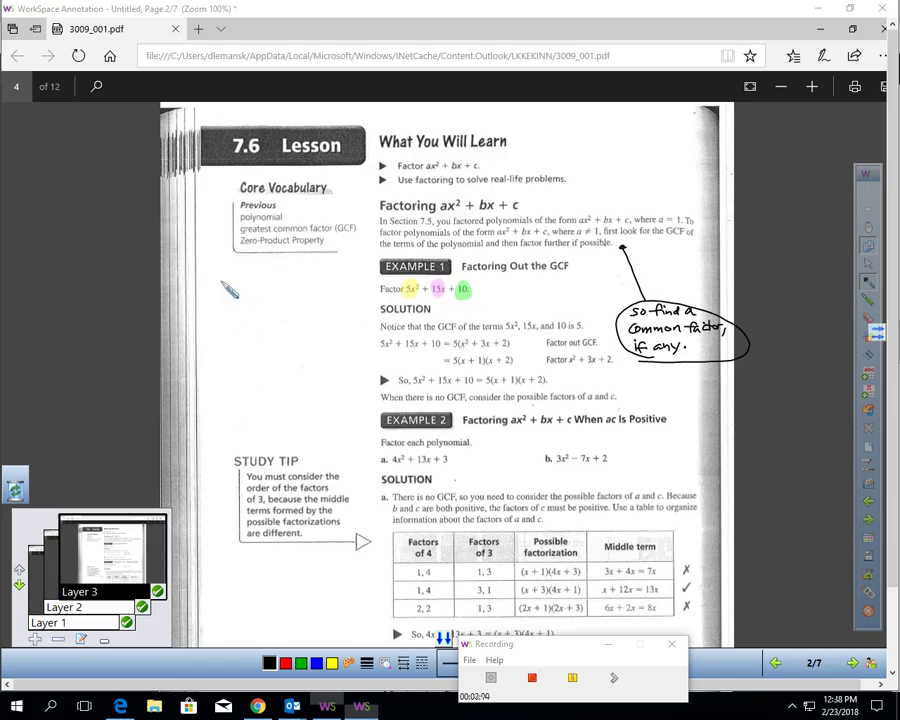
pyautogui.moveTo(217, 281)
pyautogui.mouseDown()
pyautogui.moveTo(213, 297)
pyautogui.moveTo(265, 296)
pyautogui.mouseUp()
pyautogui.moveTo(265, 281)
pyautogui.mouseDown()
pyautogui.moveTo(253, 296)
pyautogui.moveTo(277, 283)
pyautogui.moveTo(286, 295)
pyautogui.moveTo(313, 286)
pyautogui.moveTo(321, 295)
pyautogui.mouseUp()
pyautogui.moveTo(321, 281)
pyautogui.mouseDown()
pyautogui.moveTo(310, 295)
pyautogui.moveTo(336, 293)
pyautogui.mouseUp()
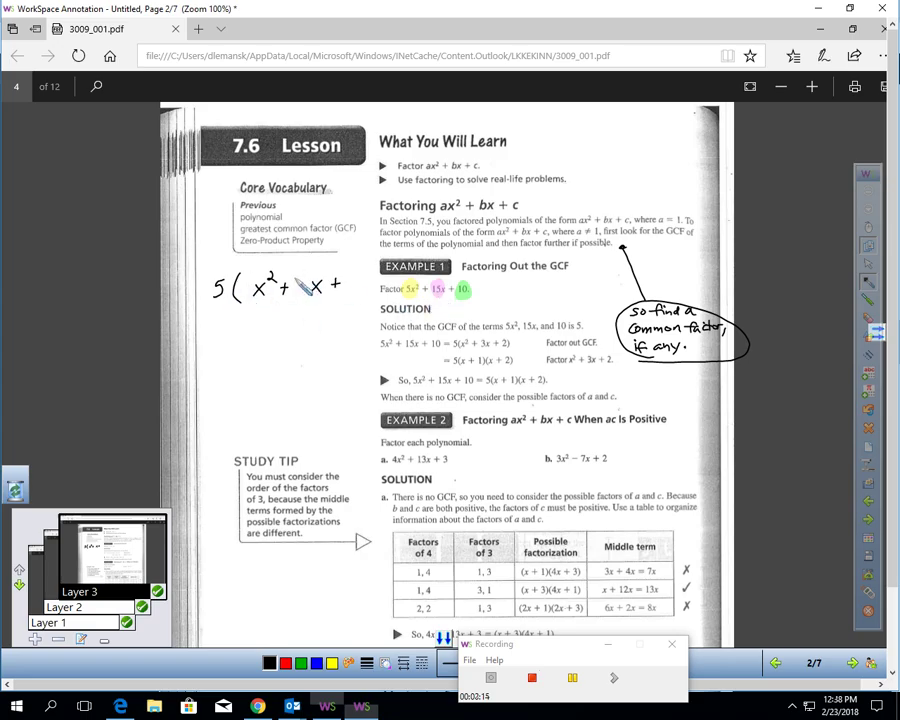
pyautogui.moveTo(295, 281); pyautogui.dragTo(297, 293)
pyautogui.moveTo(344, 282); pyautogui.dragTo(357, 293)
pyautogui.moveTo(362, 267); pyautogui.dragTo(364, 297)
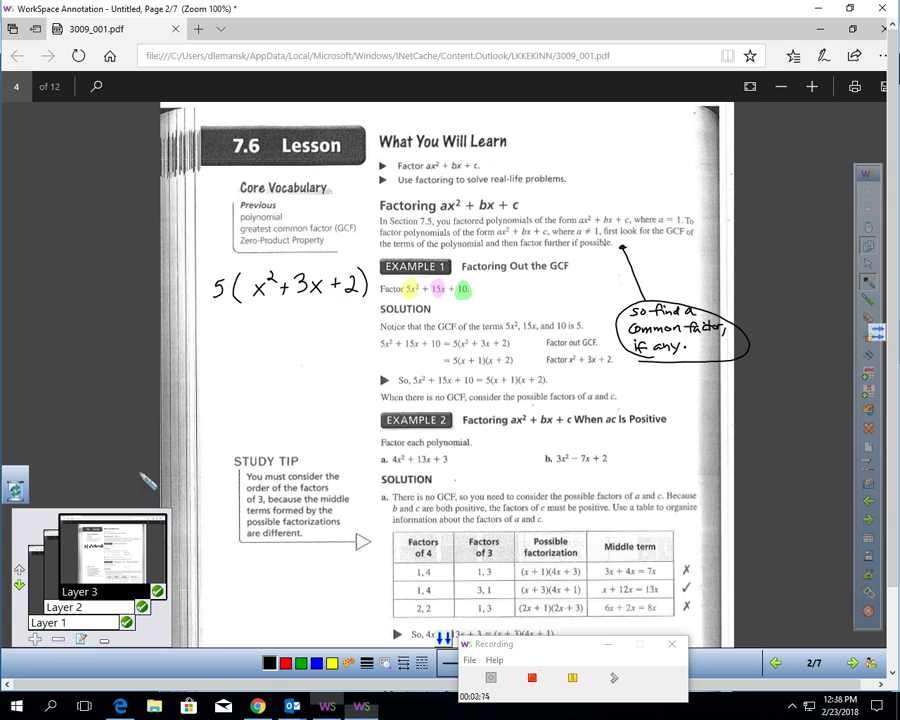
# - Write 5(x+1)(x+2) below it, then circle it and link it to the book's answer
pyautogui.moveTo(222, 317)
pyautogui.mouseDown()
pyautogui.moveTo(216, 331)
pyautogui.moveTo(318, 331)
pyautogui.moveTo(306, 331)
pyautogui.mouseUp()
pyautogui.moveTo(321, 326)
pyautogui.mouseDown()
pyautogui.moveTo(330, 326)
pyautogui.moveTo(325, 334)
pyautogui.mouseUp()
pyautogui.moveTo(336, 315); pyautogui.dragTo(358, 330)
pyautogui.moveTo(232, 336)
pyautogui.mouseDown()
pyautogui.moveTo(314, 342)
pyautogui.moveTo(318, 312)
pyautogui.moveTo(206, 338)
pyautogui.moveTo(345, 299)
pyautogui.moveTo(420, 363)
pyautogui.moveTo(500, 376)
pyautogui.moveTo(468, 385)
pyautogui.moveTo(482, 368)
pyautogui.mouseUp()
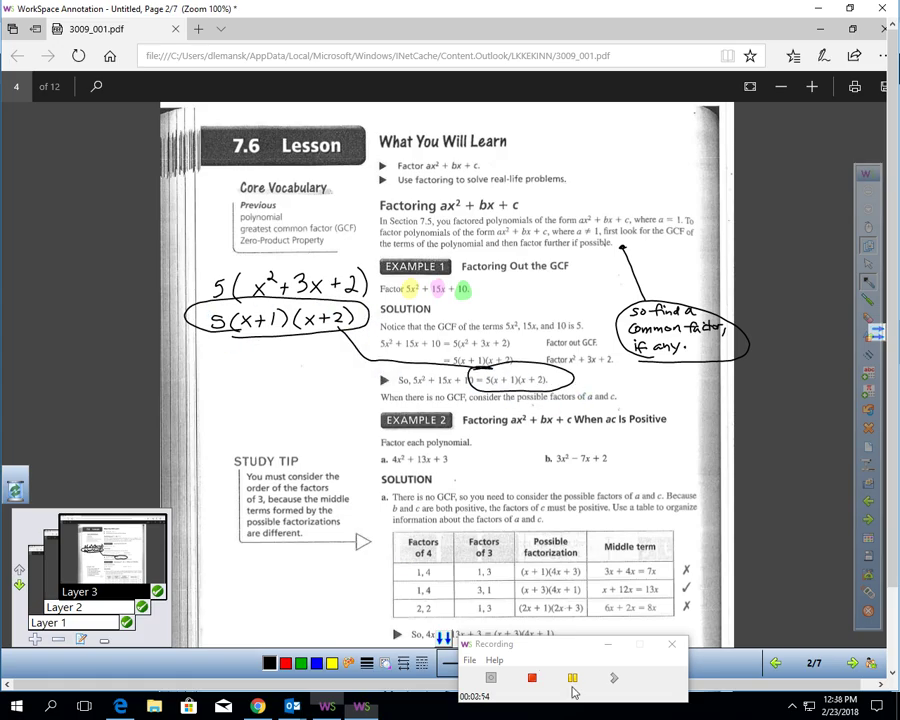
# - On Layer 1 of page 3, highlight 4x² in Example 2a green and pick pink for 13x
pyautogui.click(572, 679)
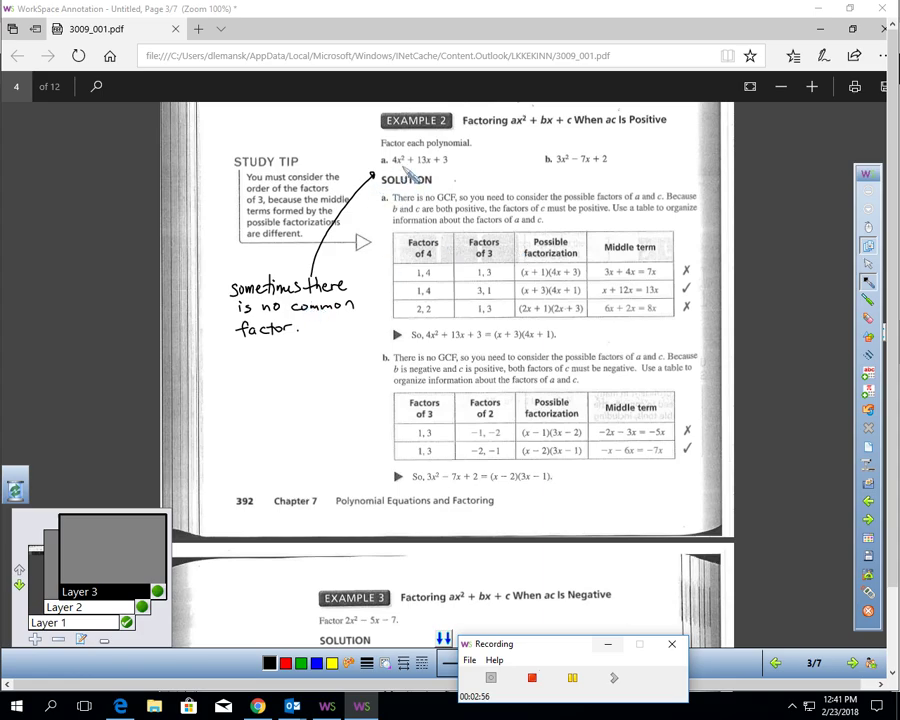
pyautogui.click(868, 300)
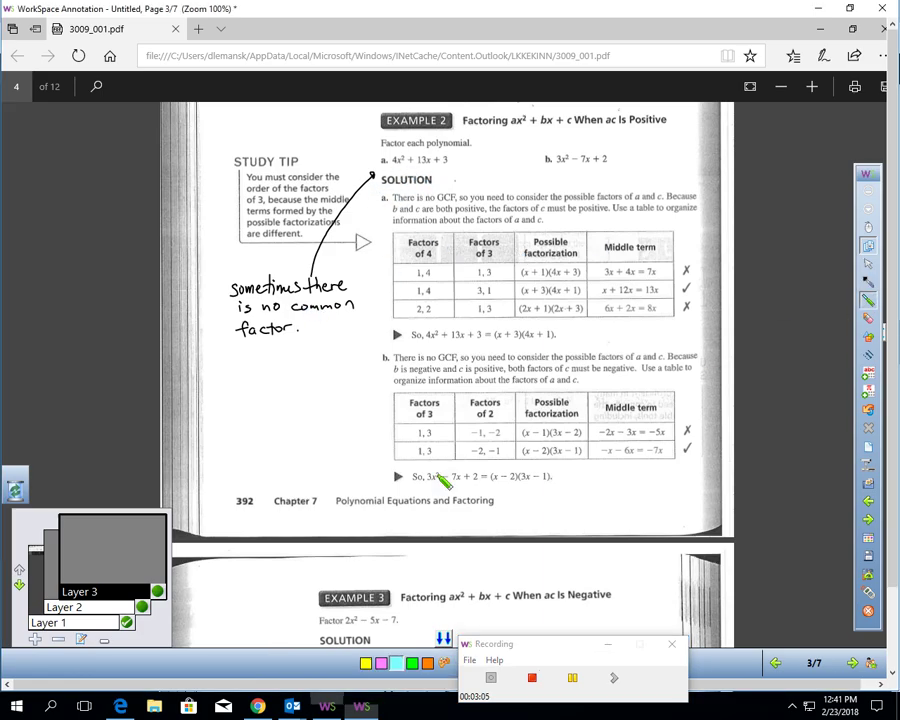
pyautogui.click(98, 624)
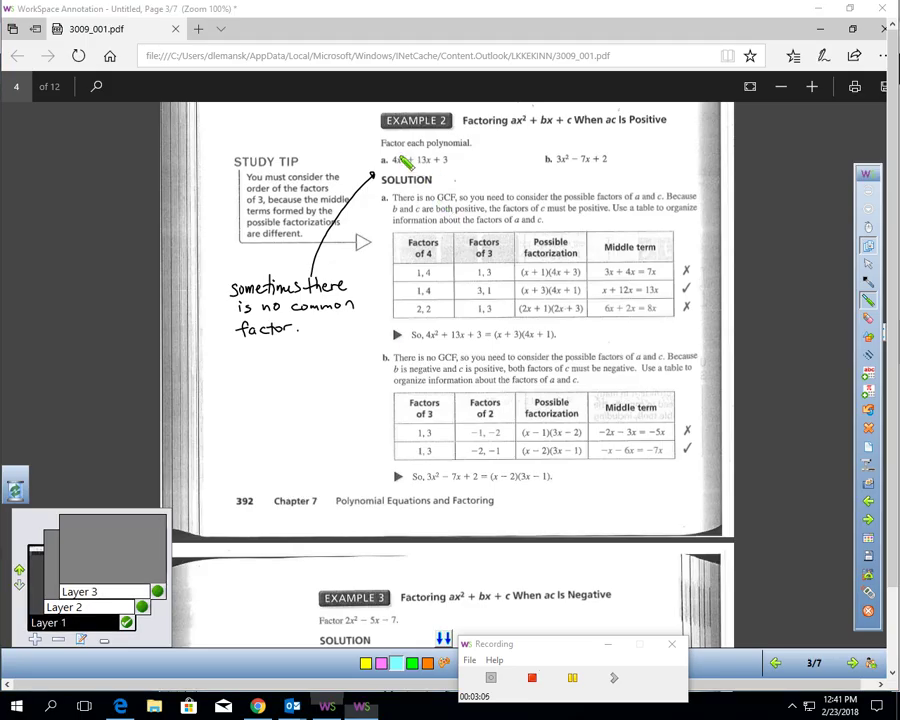
pyautogui.moveTo(393, 161); pyautogui.dragTo(433, 160)
pyautogui.click(382, 662)
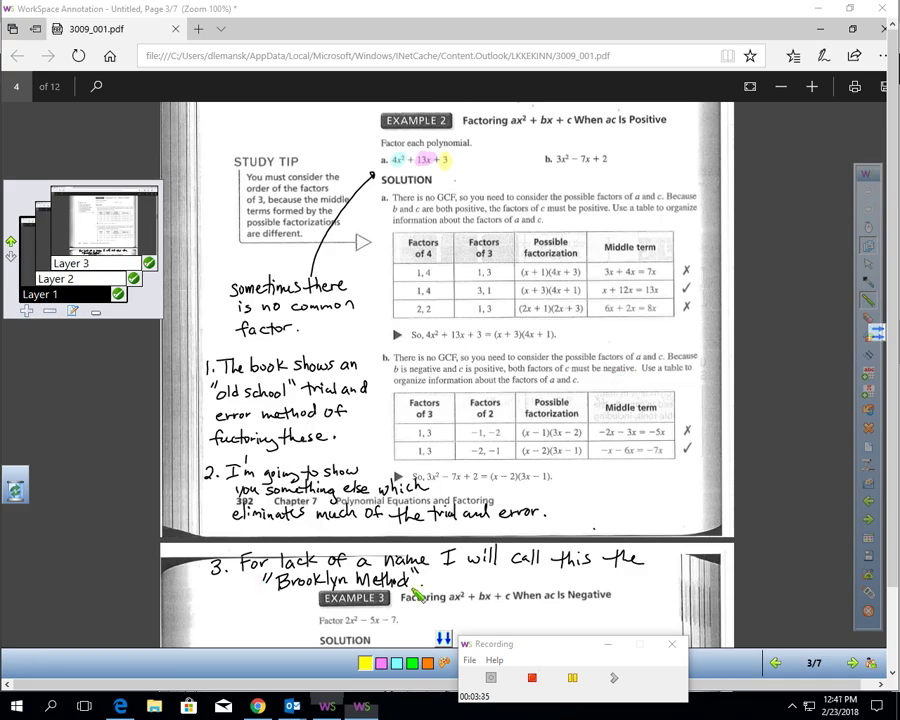
# - Highlight 'Brooklyn Method' and 'old school trial and error method of' in orange
pyautogui.click(427, 663)
pyautogui.moveTo(265, 581); pyautogui.dragTo(423, 583)
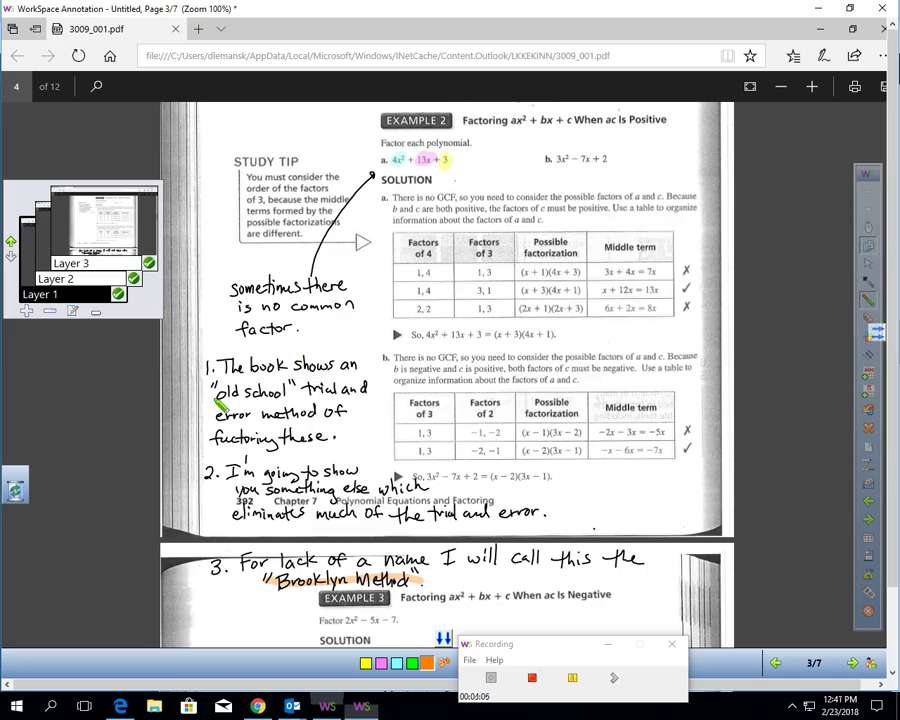
pyautogui.moveTo(214, 390); pyautogui.dragTo(374, 386)
pyautogui.moveTo(216, 412); pyautogui.dragTo(345, 411)
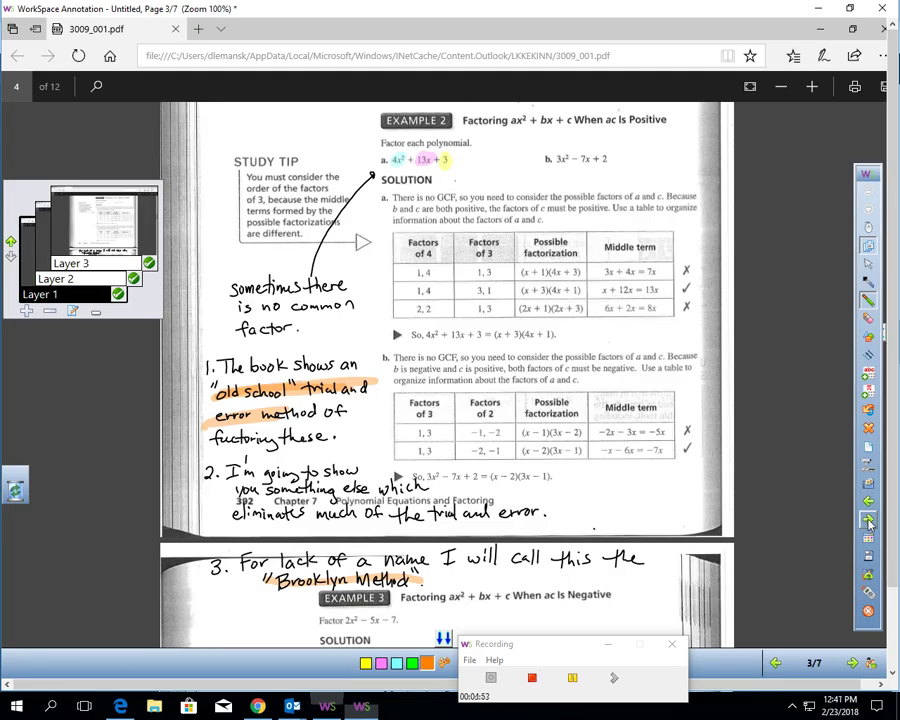
# - Go to page 4 and reveal the ax²+bx+c line and steps 1 and 2 of the method
pyautogui.click(868, 519)
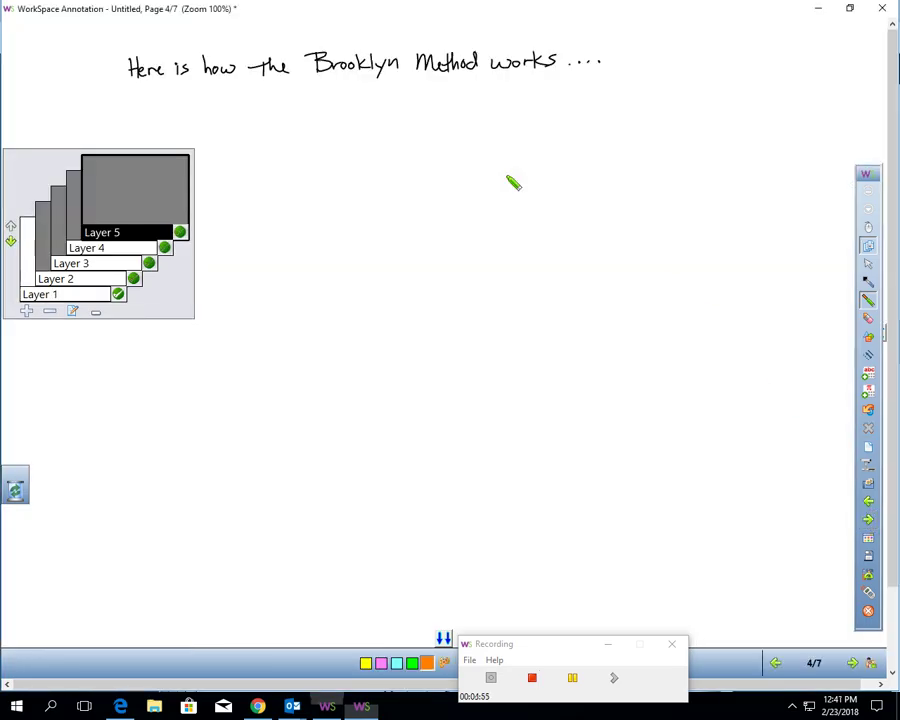
pyautogui.click(135, 280)
pyautogui.moveTo(174, 304); pyautogui.dragTo(152, 562)
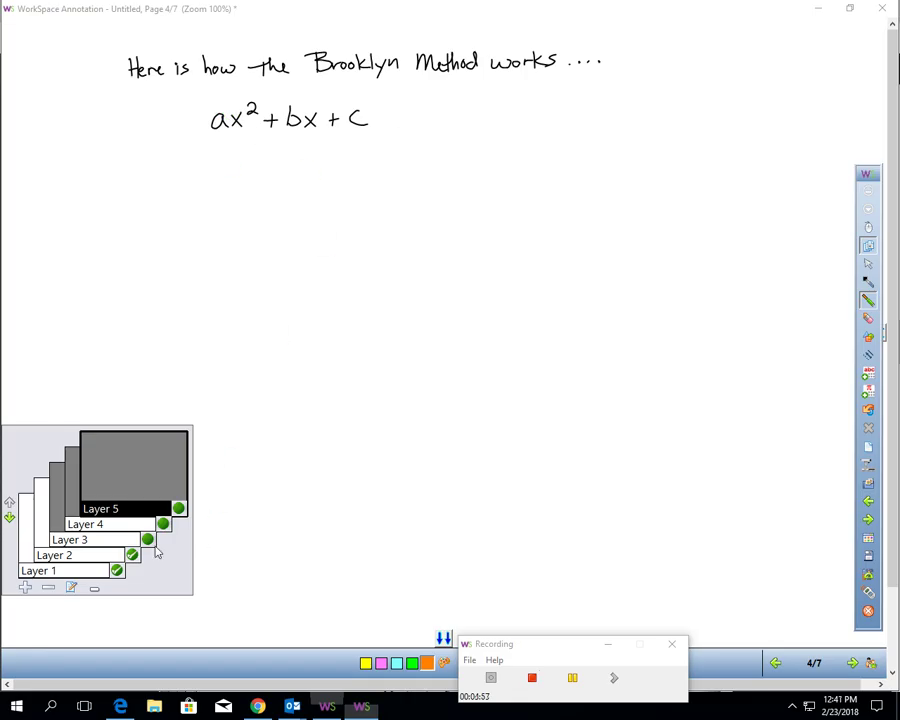
pyautogui.click(148, 540)
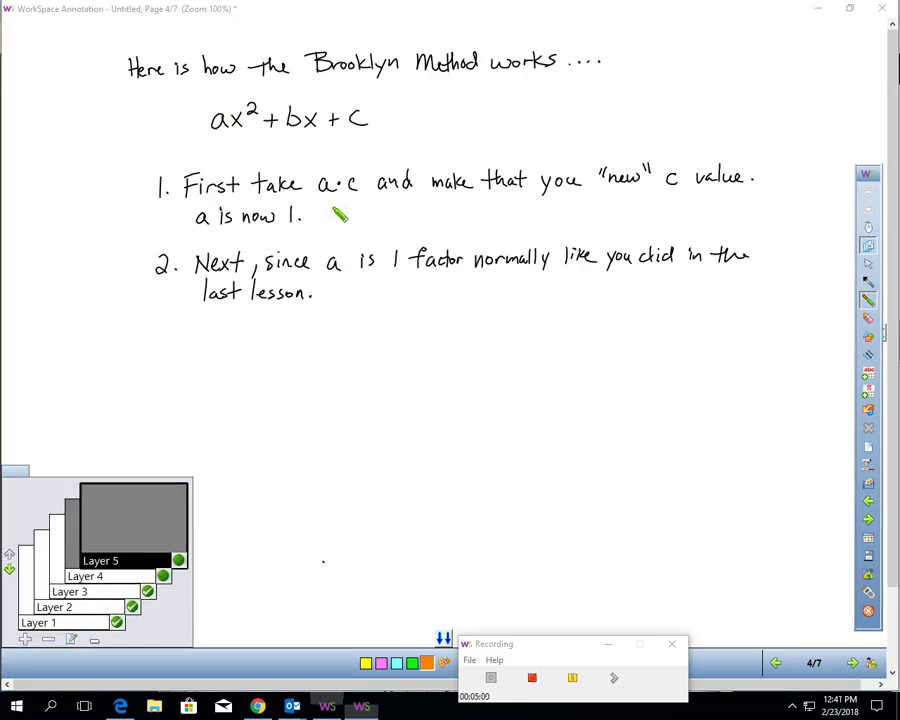
# - Dismiss the layer-off warning, draw an arc from a to c on Layer 3, then turn on Layer 5
pyautogui.click(870, 283)
pyautogui.click(357, 160)
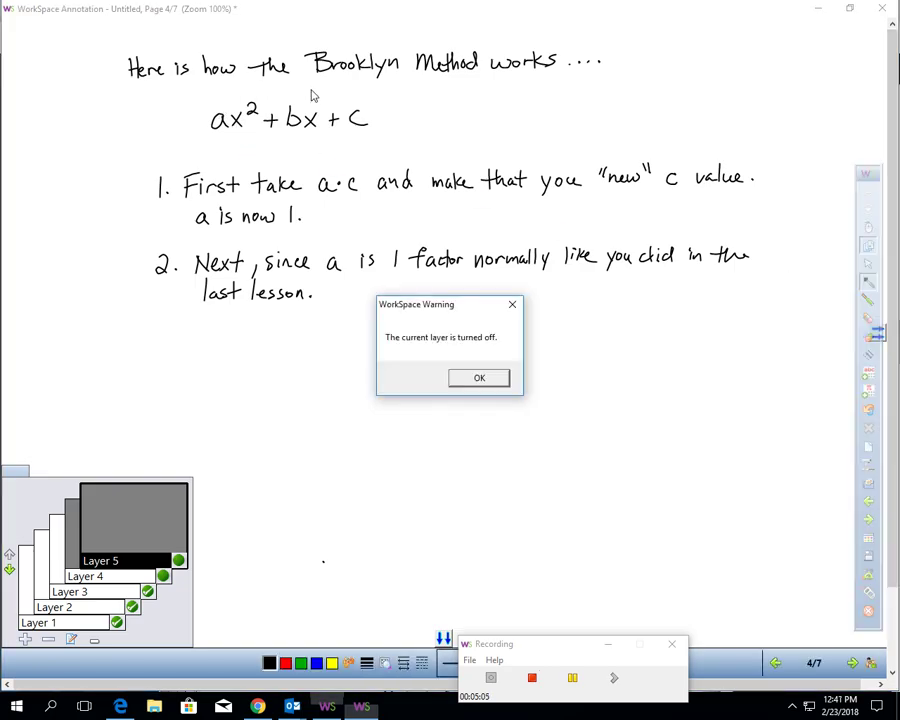
pyautogui.click(477, 377)
pyautogui.click(70, 591)
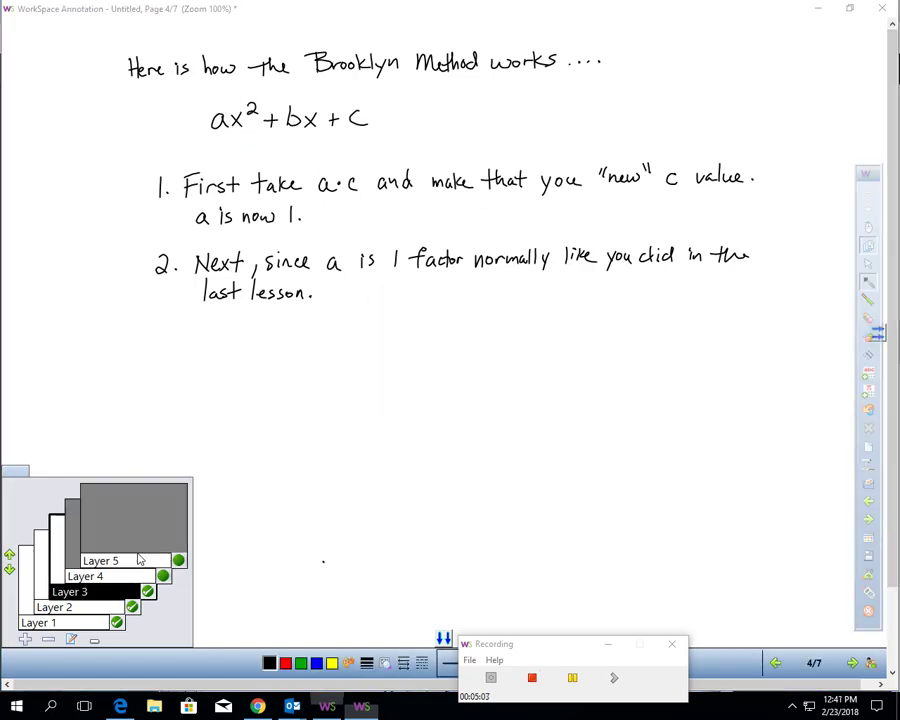
pyautogui.moveTo(216, 103)
pyautogui.mouseDown()
pyautogui.moveTo(250, 92)
pyautogui.moveTo(347, 103)
pyautogui.mouseUp()
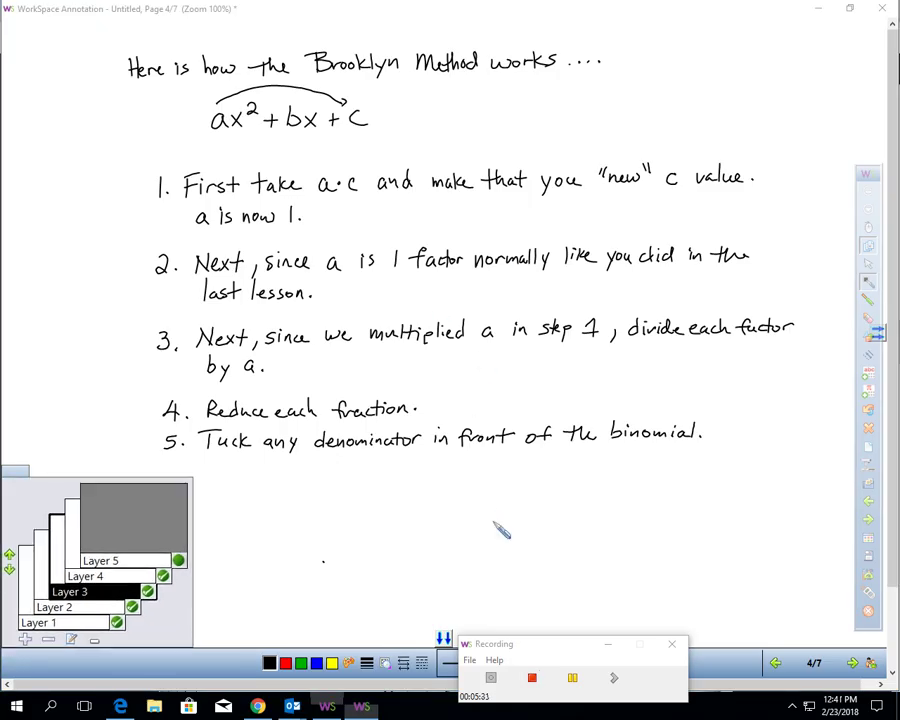
pyautogui.click(179, 561)
# - Move the Layers panel to the right side of the window and collapse it
pyautogui.moveTo(180, 580); pyautogui.dragTo(893, 570)
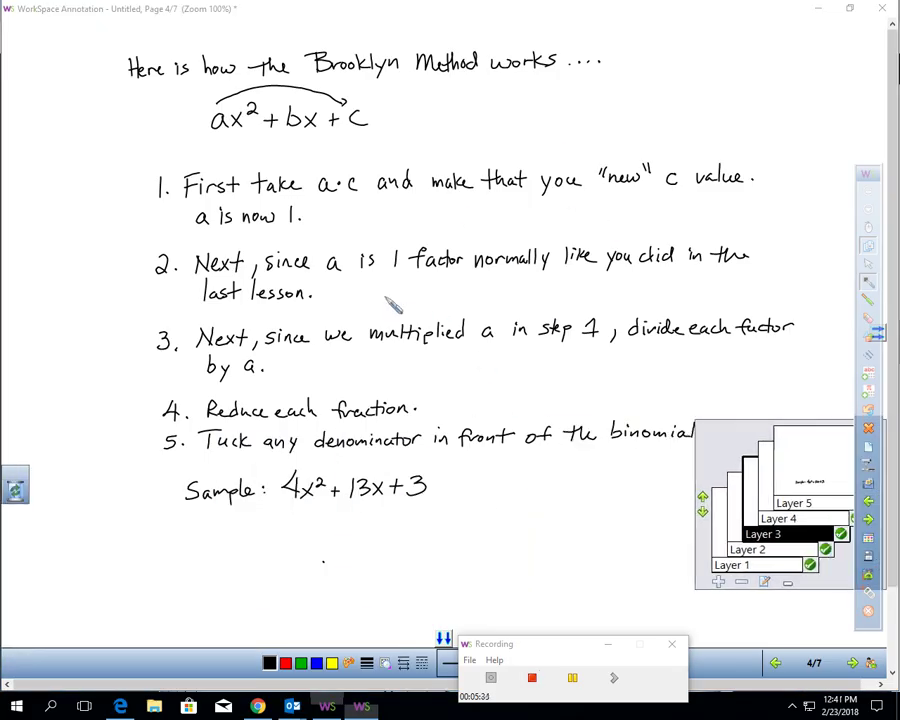
pyautogui.moveTo(826, 566); pyautogui.dragTo(800, 614)
pyautogui.click(747, 586)
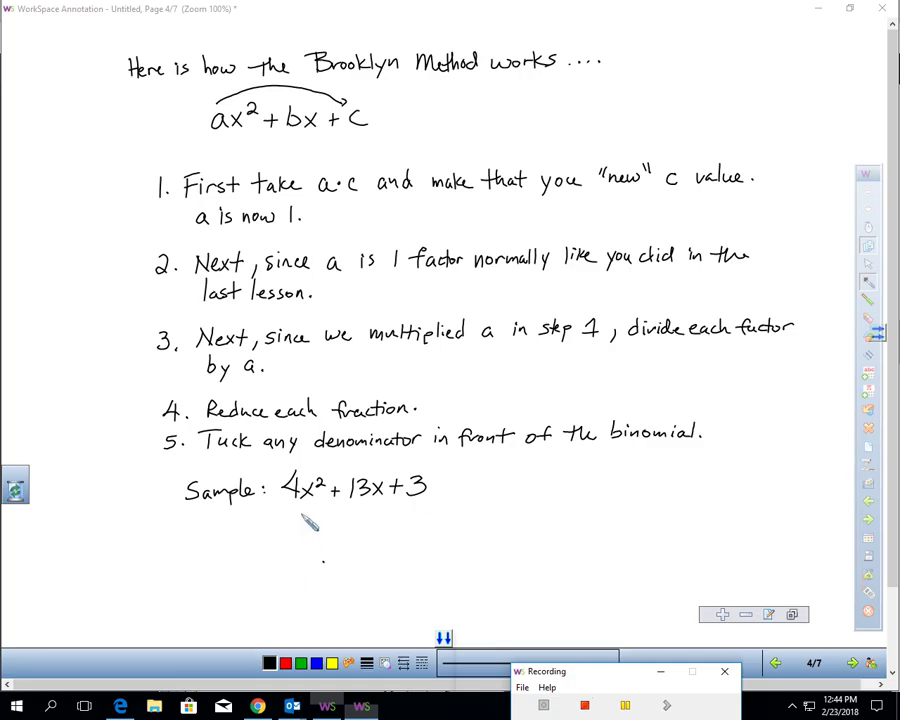
# - Write x²+13x+12 under the sample 4x²+13x+3 and draw an arrow pointing at it
pyautogui.moveTo(296, 520)
pyautogui.mouseDown()
pyautogui.moveTo(307, 532)
pyautogui.moveTo(296, 533)
pyautogui.moveTo(324, 515)
pyautogui.moveTo(332, 531)
pyautogui.mouseUp()
pyautogui.moveTo(325, 523); pyautogui.dragTo(380, 531)
pyautogui.moveTo(380, 516); pyautogui.dragTo(368, 531)
pyautogui.moveTo(386, 523)
pyautogui.mouseDown()
pyautogui.moveTo(396, 523)
pyautogui.moveTo(392, 531)
pyautogui.mouseUp()
pyautogui.moveTo(408, 513)
pyautogui.mouseDown()
pyautogui.moveTo(408, 531)
pyautogui.moveTo(436, 530)
pyautogui.mouseUp()
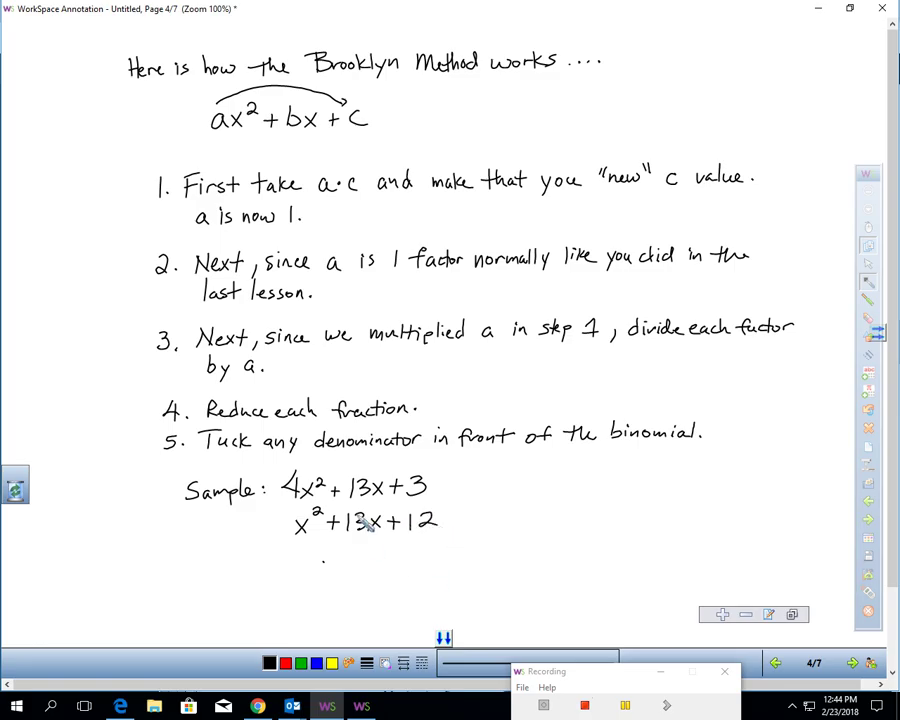
pyautogui.moveTo(492, 491); pyautogui.dragTo(458, 508)
pyautogui.moveTo(463, 497); pyautogui.dragTo(472, 508)
# - Start the cloud note beside the arrow, write (x+12)(x+1) below, and underline the 12
pyautogui.moveTo(526, 463)
pyautogui.mouseDown()
pyautogui.moveTo(507, 481)
pyautogui.moveTo(595, 476)
pyautogui.moveTo(535, 478)
pyautogui.moveTo(542, 468)
pyautogui.moveTo(568, 467)
pyautogui.moveTo(575, 471)
pyautogui.moveTo(542, 482)
pyautogui.moveTo(578, 485)
pyautogui.mouseUp()
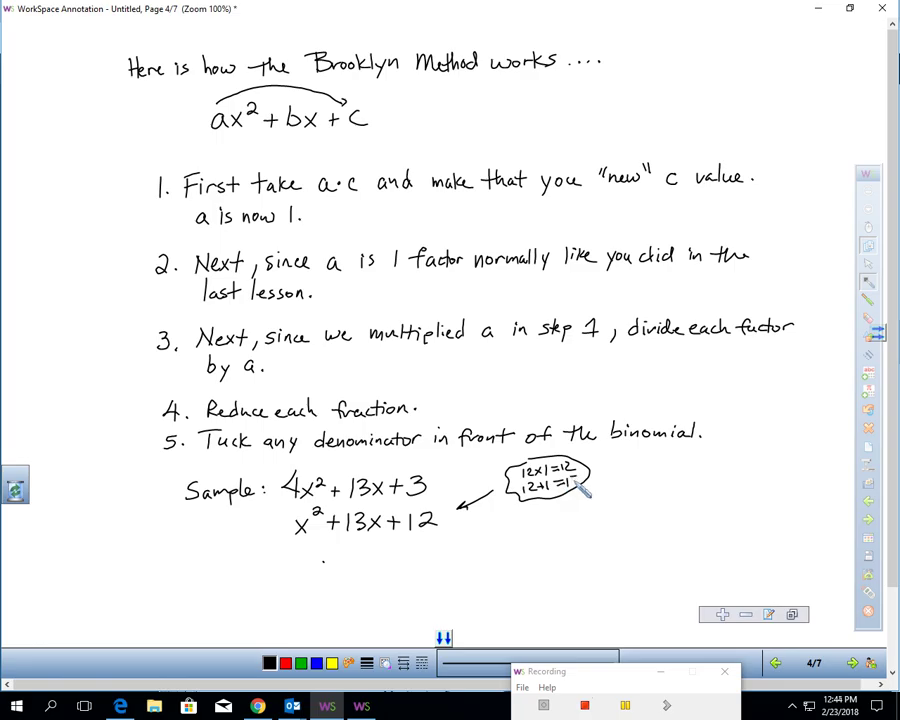
pyautogui.moveTo(293, 550)
pyautogui.mouseDown()
pyautogui.moveTo(307, 565)
pyautogui.moveTo(294, 566)
pyautogui.mouseUp()
pyautogui.moveTo(312, 560); pyautogui.dragTo(318, 566)
pyautogui.moveTo(329, 547)
pyautogui.mouseDown()
pyautogui.moveTo(330, 564)
pyautogui.moveTo(350, 563)
pyautogui.mouseUp()
pyautogui.moveTo(293, 545); pyautogui.dragTo(289, 571)
pyautogui.moveTo(350, 545); pyautogui.dragTo(352, 567)
pyautogui.moveTo(371, 546)
pyautogui.mouseDown()
pyautogui.moveTo(366, 566)
pyautogui.moveTo(392, 566)
pyautogui.mouseUp()
pyautogui.moveTo(392, 551)
pyautogui.mouseDown()
pyautogui.moveTo(378, 566)
pyautogui.moveTo(409, 559)
pyautogui.mouseUp()
pyautogui.moveTo(402, 551)
pyautogui.mouseDown()
pyautogui.moveTo(402, 567)
pyautogui.moveTo(414, 565)
pyautogui.mouseUp()
pyautogui.moveTo(418, 544); pyautogui.dragTo(420, 566)
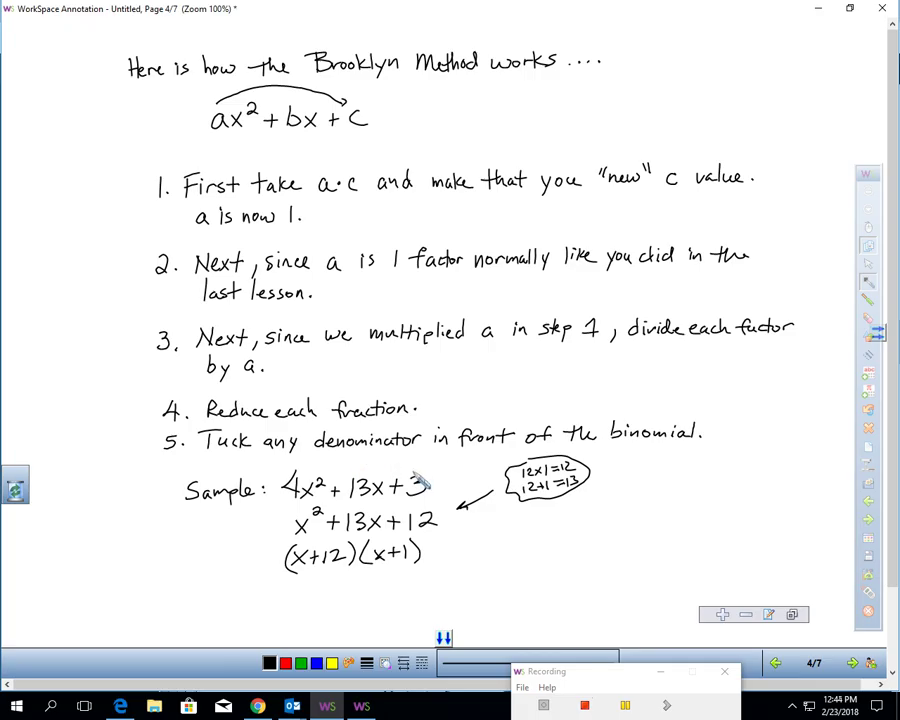
pyautogui.moveTo(322, 566); pyautogui.dragTo(342, 565)
# - Write 4 under the 12 and under the (x+1) factor, and mark the 'Reduce each fraction' step
pyautogui.moveTo(328, 571); pyautogui.dragTo(340, 580)
pyautogui.moveTo(334, 572); pyautogui.dragTo(333, 587)
pyautogui.moveTo(401, 566); pyautogui.dragTo(410, 574)
pyautogui.moveTo(406, 566); pyautogui.dragTo(405, 580)
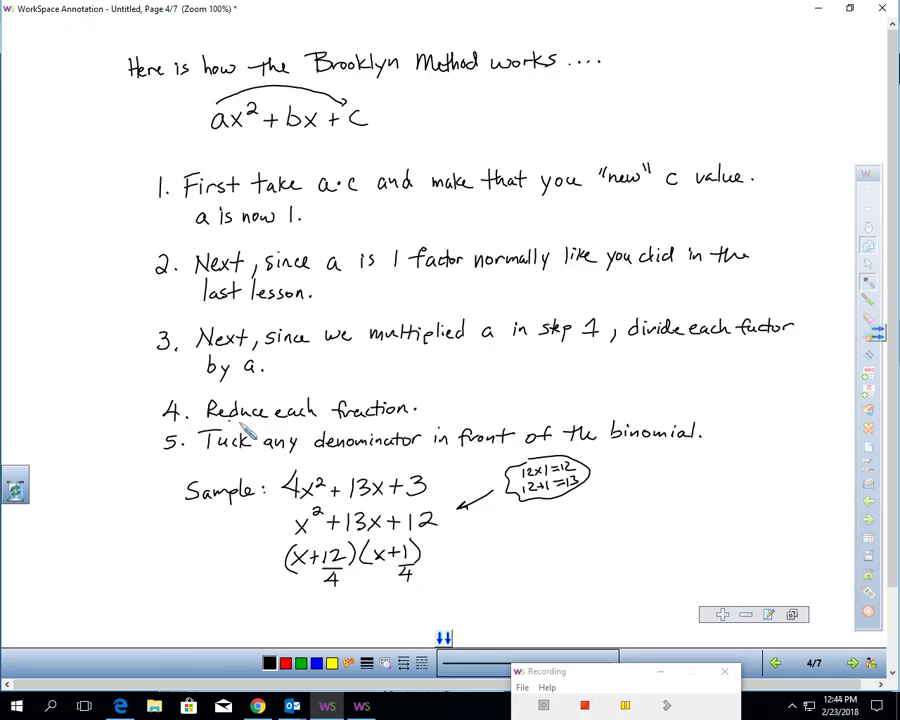
pyautogui.moveTo(206, 420)
pyautogui.mouseDown()
pyautogui.moveTo(418, 412)
pyautogui.moveTo(330, 393)
pyautogui.moveTo(200, 402)
pyautogui.moveTo(210, 421)
pyautogui.mouseUp()
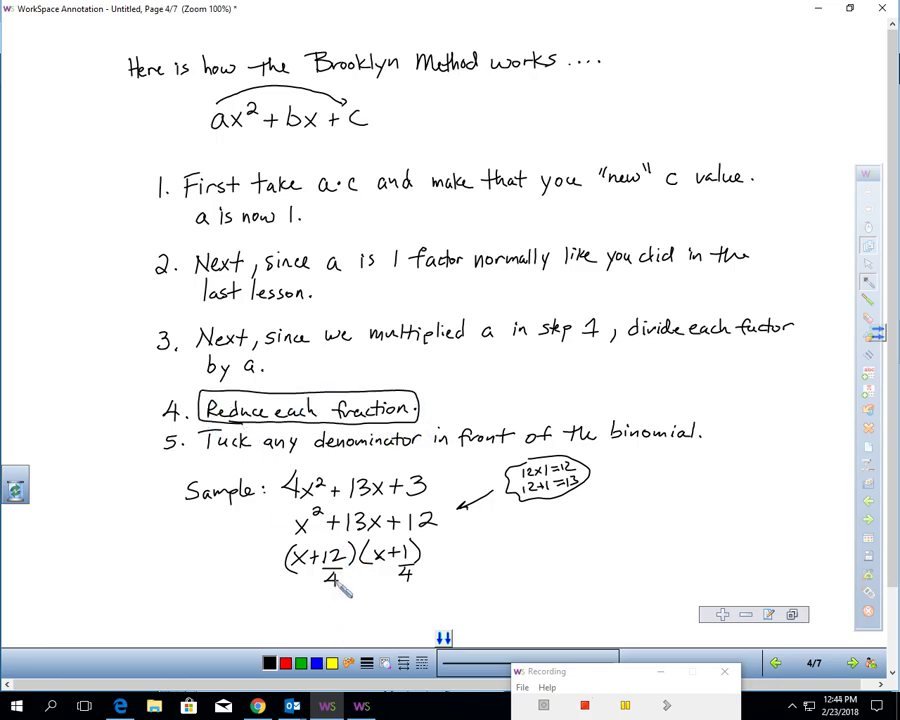
# - Write the reduced factor (x+3), circle the leftover 4, and add (4x+1) to finish
pyautogui.moveTo(291, 596)
pyautogui.mouseDown()
pyautogui.moveTo(288, 619)
pyautogui.moveTo(323, 608)
pyautogui.mouseUp()
pyautogui.moveTo(317, 602)
pyautogui.mouseDown()
pyautogui.moveTo(317, 614)
pyautogui.moveTo(342, 622)
pyautogui.mouseUp()
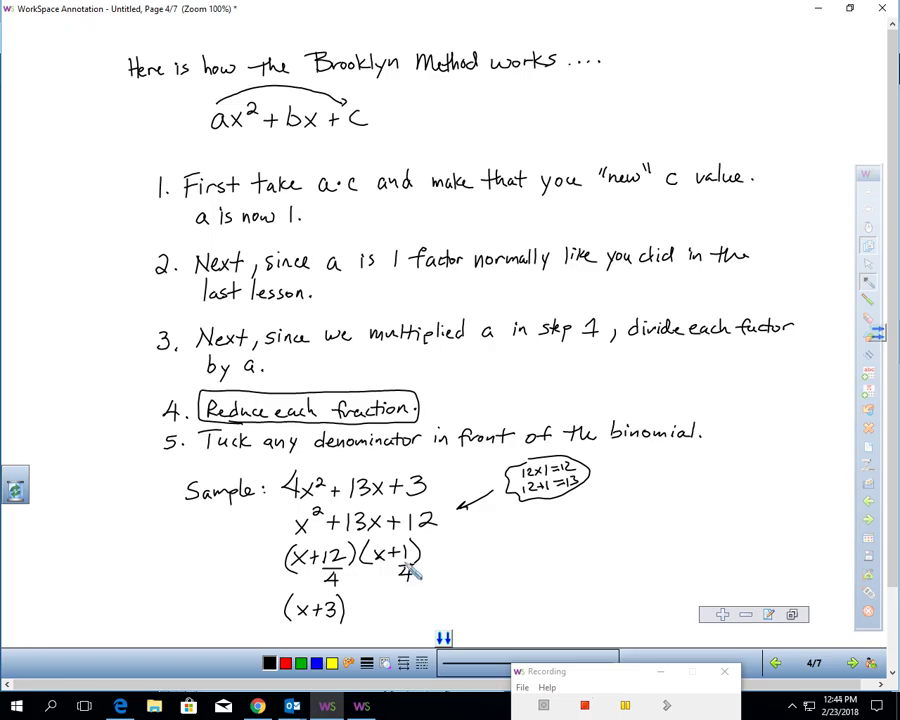
pyautogui.moveTo(412, 572)
pyautogui.mouseDown()
pyautogui.moveTo(416, 584)
pyautogui.moveTo(398, 564)
pyautogui.mouseUp()
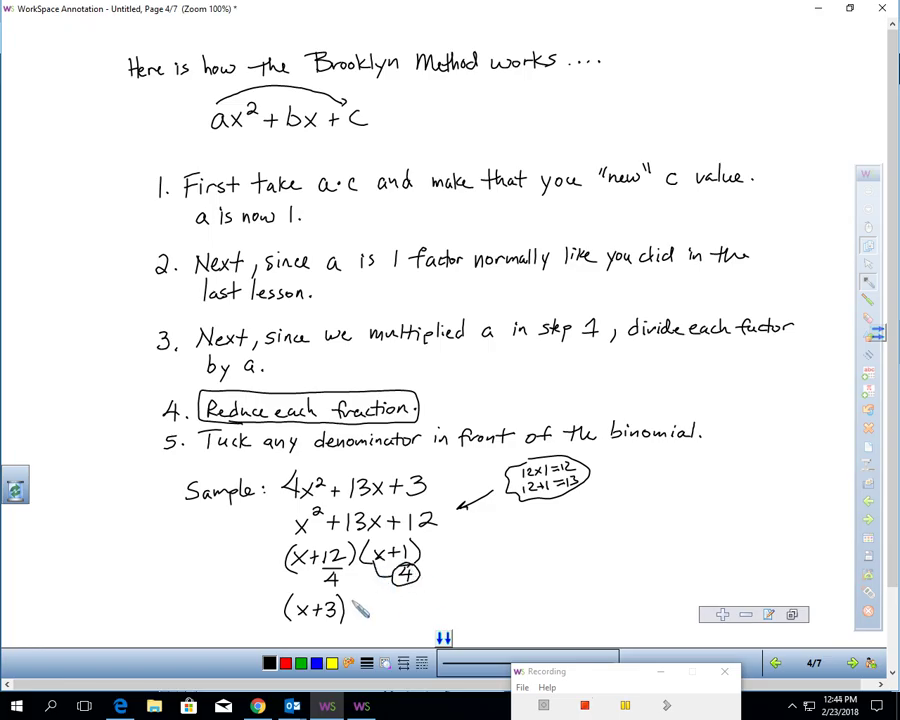
pyautogui.moveTo(357, 608)
pyautogui.mouseDown()
pyautogui.moveTo(393, 614)
pyautogui.moveTo(414, 601)
pyautogui.moveTo(414, 616)
pyautogui.moveTo(338, 590)
pyautogui.moveTo(277, 594)
pyautogui.moveTo(326, 638)
pyautogui.moveTo(446, 596)
pyautogui.moveTo(440, 589)
pyautogui.mouseUp()
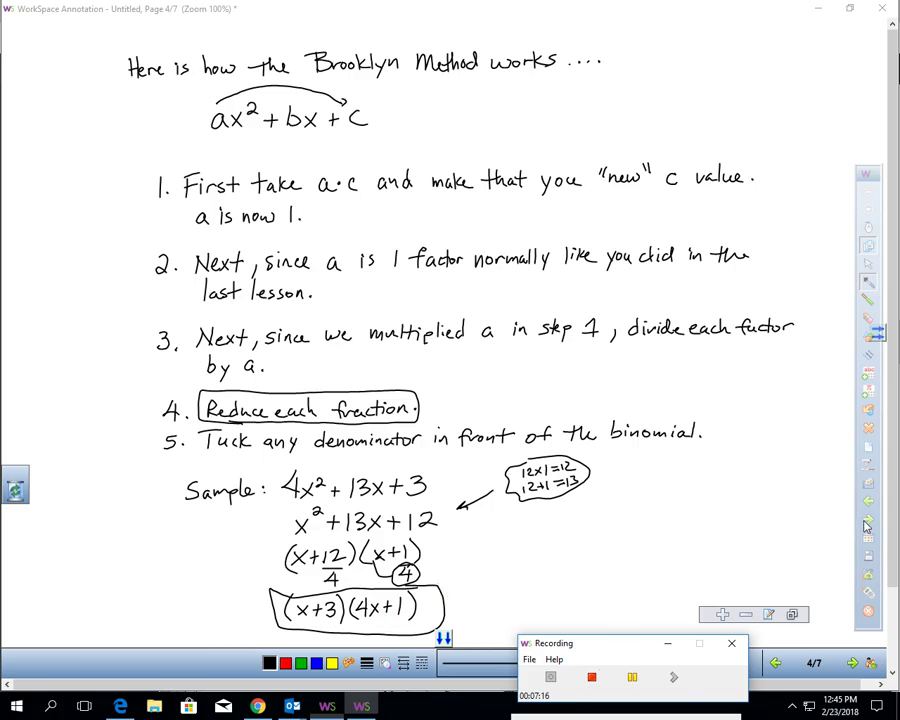
# - On textbook page 3, box the answer (x+3)(4x+1)
pyautogui.press('pageup')
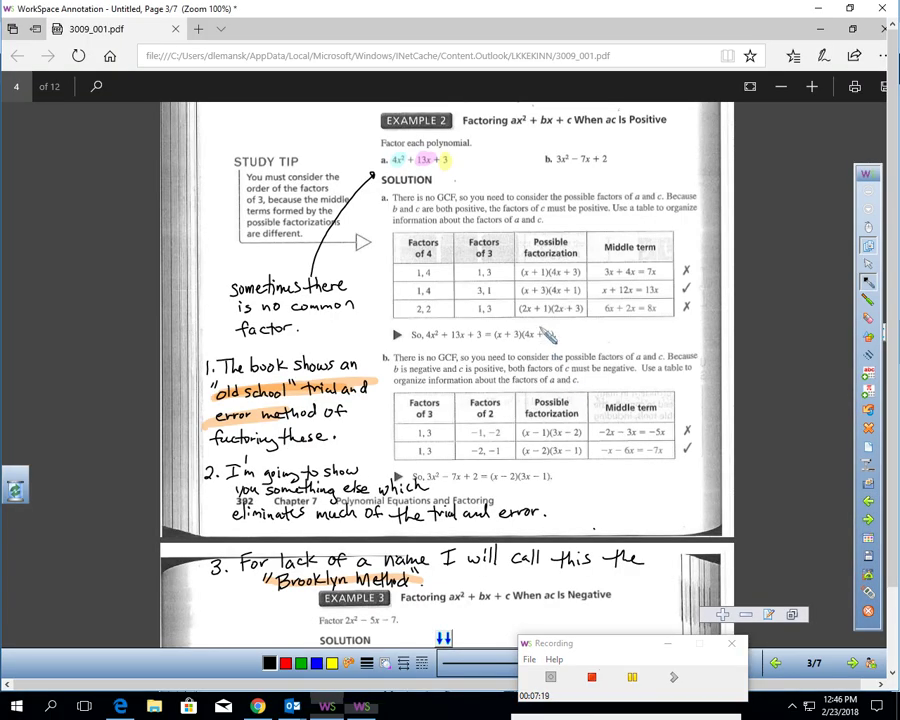
pyautogui.moveTo(488, 327)
pyautogui.mouseDown()
pyautogui.moveTo(486, 343)
pyautogui.moveTo(540, 345)
pyautogui.moveTo(571, 331)
pyautogui.moveTo(495, 325)
pyautogui.mouseUp()
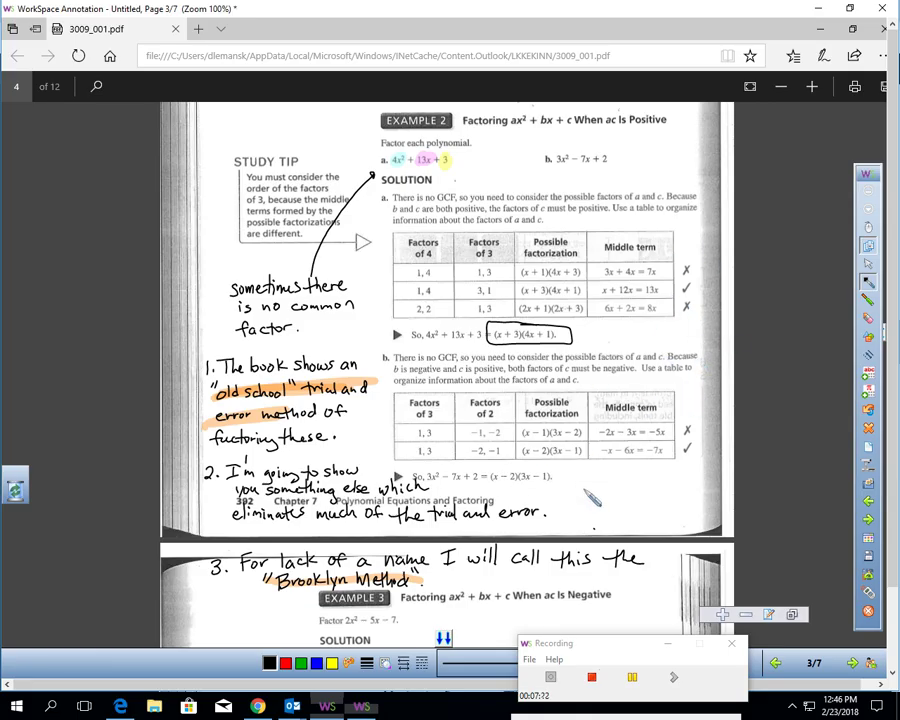
pyautogui.click(643, 648)
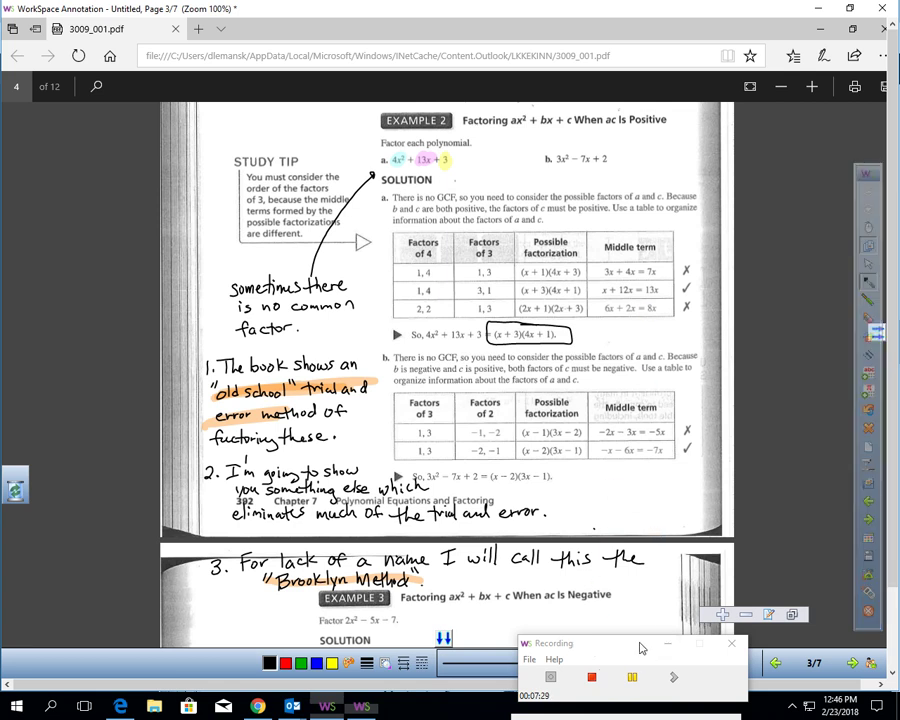
# - Circle 3x² − 7x + 2 and return to the Brooklyn Method notes page
pyautogui.click(850, 557)
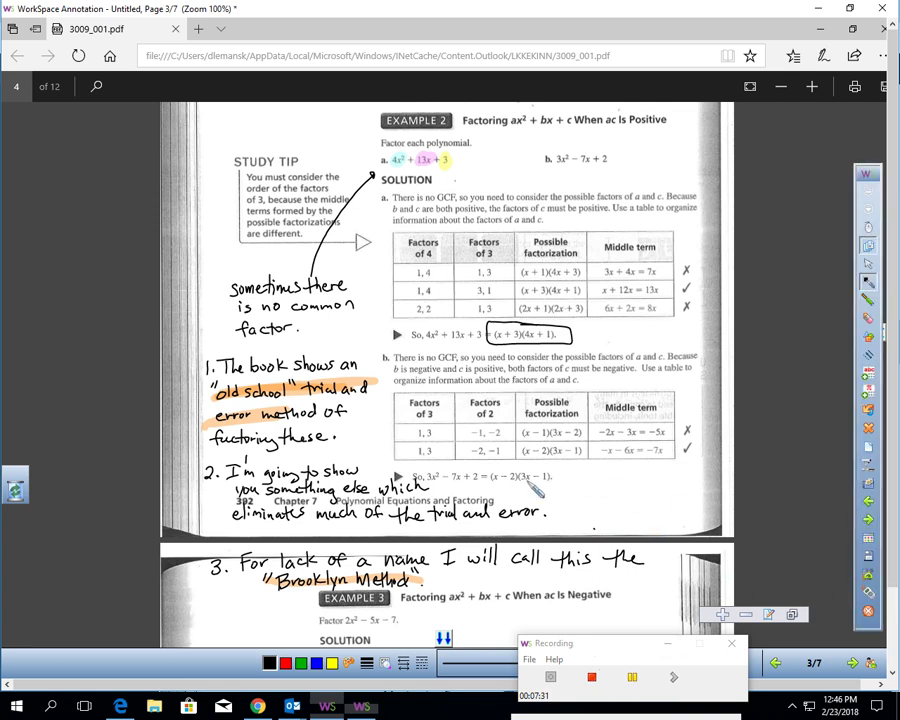
pyautogui.moveTo(457, 476)
pyautogui.mouseDown()
pyautogui.moveTo(425, 477)
pyautogui.moveTo(440, 487)
pyautogui.moveTo(488, 478)
pyautogui.moveTo(452, 470)
pyautogui.mouseUp()
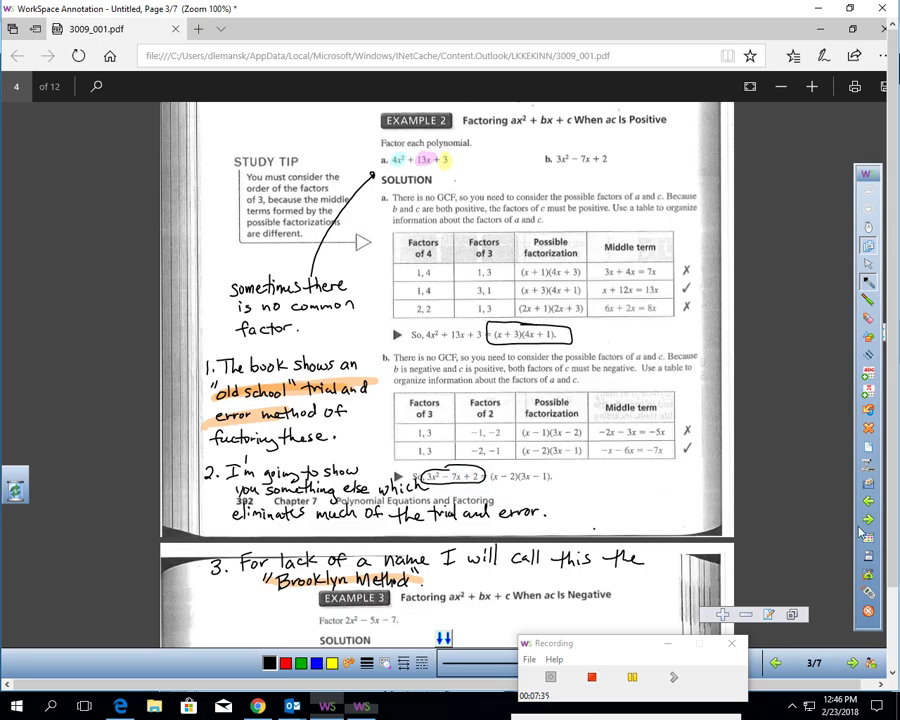
pyautogui.click(868, 520)
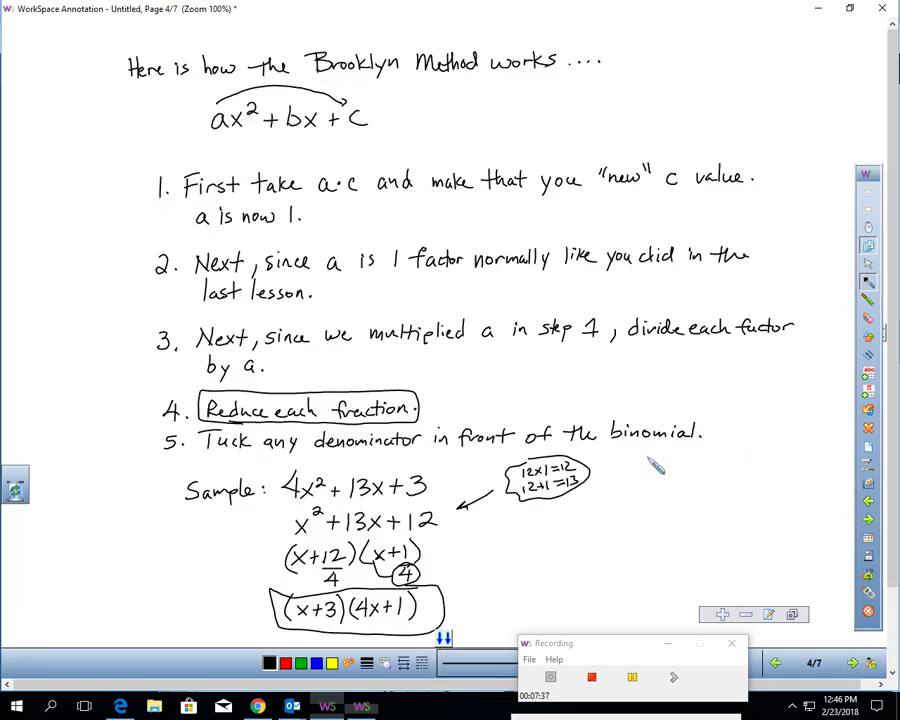
# - Write 3x²−7x+2 and highlight its terms in orange, green and cyan
pyautogui.moveTo(655, 462)
pyautogui.mouseDown()
pyautogui.moveTo(771, 466)
pyautogui.moveTo(763, 463)
pyautogui.mouseUp()
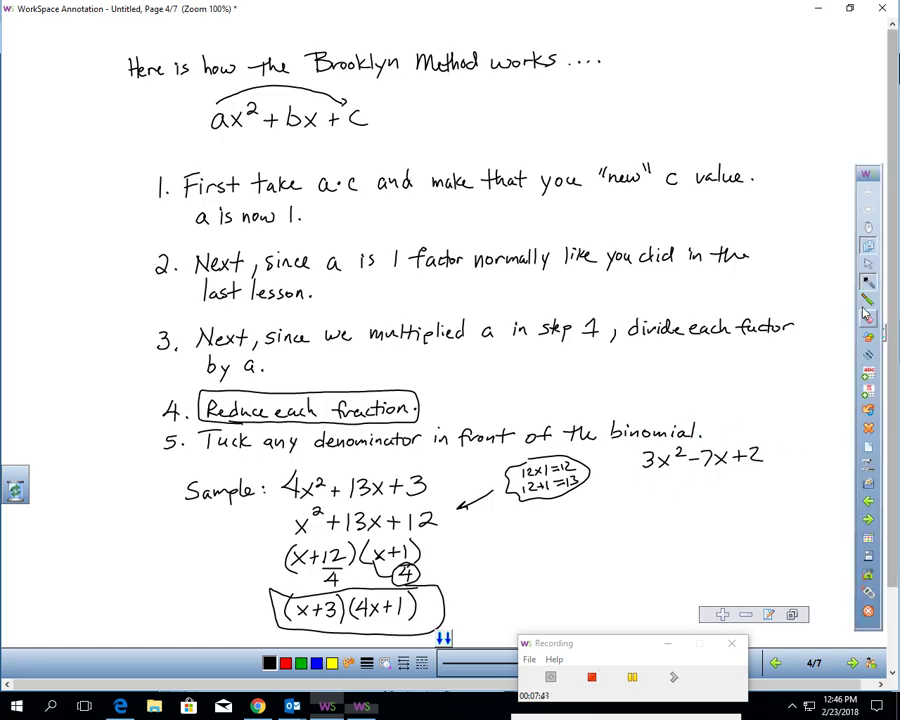
pyautogui.click(868, 301)
pyautogui.moveTo(642, 458); pyautogui.dragTo(736, 456)
pyautogui.click(412, 663)
pyautogui.click(397, 663)
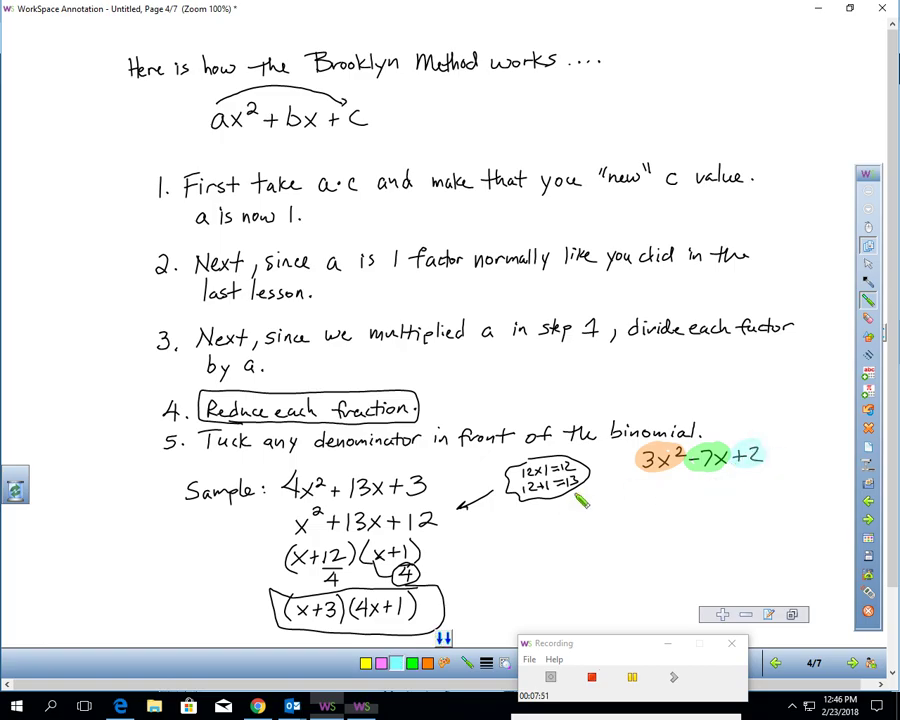
# - Arc 3x² to +2 and write the new line x²−7x+6 below
pyautogui.click(868, 281)
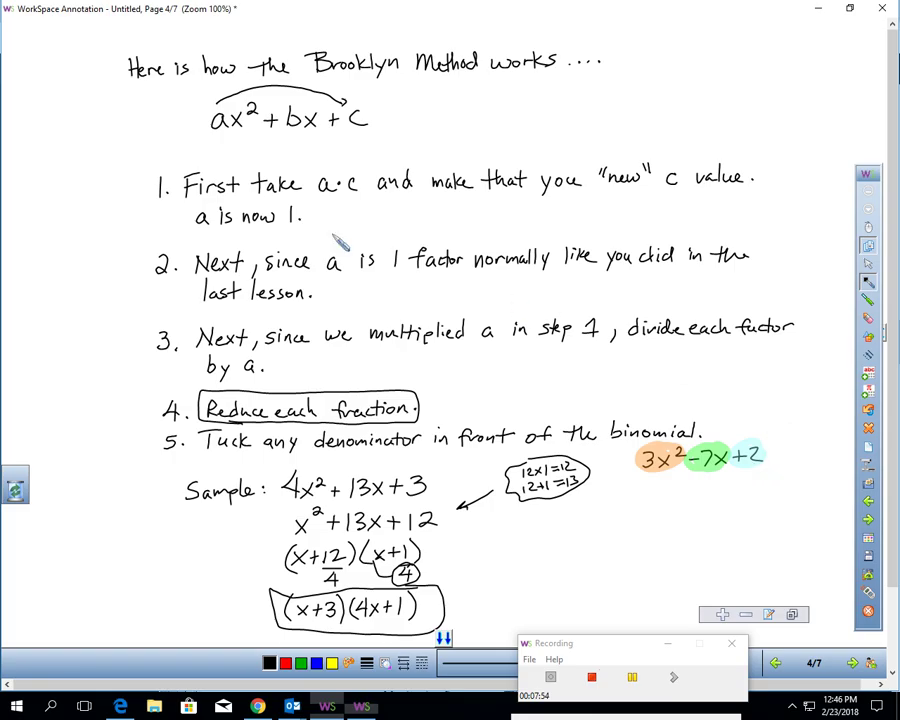
pyautogui.moveTo(648, 450); pyautogui.dragTo(757, 446)
pyautogui.moveTo(646, 486); pyautogui.dragTo(659, 500)
pyautogui.moveTo(659, 486)
pyautogui.mouseDown()
pyautogui.moveTo(645, 500)
pyautogui.moveTo(675, 488)
pyautogui.mouseUp()
pyautogui.moveTo(682, 488); pyautogui.dragTo(722, 503)
pyautogui.moveTo(722, 482)
pyautogui.mouseDown()
pyautogui.moveTo(706, 504)
pyautogui.moveTo(744, 487)
pyautogui.mouseUp()
pyautogui.moveTo(736, 479)
pyautogui.mouseDown()
pyautogui.moveTo(736, 496)
pyautogui.moveTo(749, 488)
pyautogui.mouseUp()
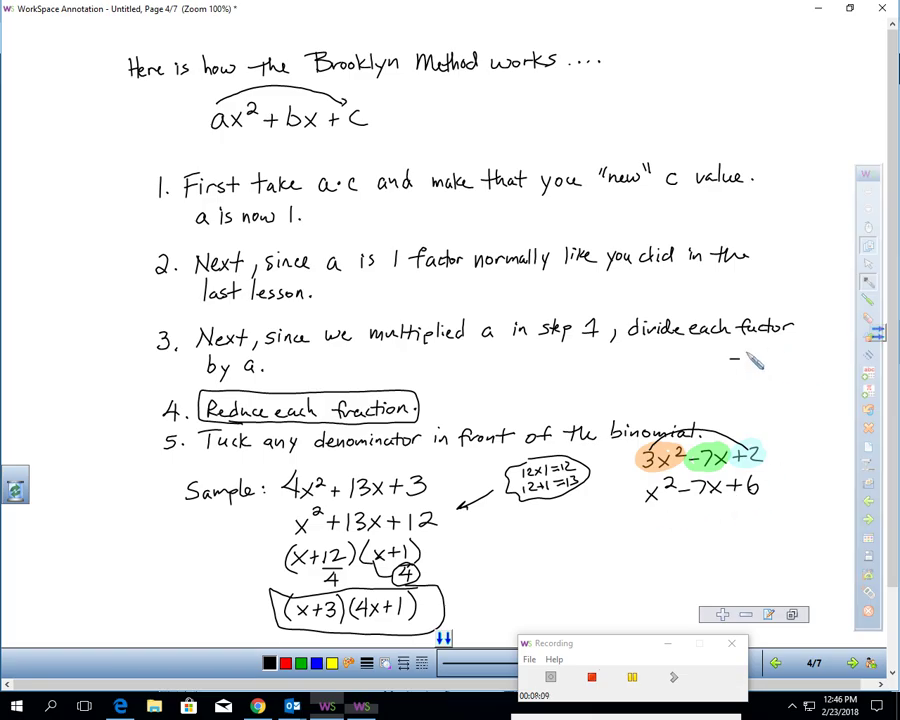
# - Beside step 3, write the checks −6×−1 = 6 and −6+−1 = −7, then circle them
pyautogui.moveTo(731, 358); pyautogui.dragTo(739, 358)
pyautogui.moveTo(751, 350)
pyautogui.mouseDown()
pyautogui.moveTo(747, 361)
pyautogui.moveTo(764, 362)
pyautogui.mouseUp()
pyautogui.moveTo(764, 353)
pyautogui.mouseDown()
pyautogui.moveTo(756, 362)
pyautogui.moveTo(772, 357)
pyautogui.mouseUp()
pyautogui.moveTo(781, 350)
pyautogui.mouseDown()
pyautogui.moveTo(781, 362)
pyautogui.moveTo(808, 360)
pyautogui.mouseUp()
pyautogui.moveTo(822, 346); pyautogui.dragTo(820, 354)
pyautogui.moveTo(731, 385); pyautogui.dragTo(766, 382)
pyautogui.moveTo(760, 376)
pyautogui.mouseDown()
pyautogui.moveTo(760, 388)
pyautogui.moveTo(776, 382)
pyautogui.mouseUp()
pyautogui.moveTo(783, 375)
pyautogui.mouseDown()
pyautogui.moveTo(783, 388)
pyautogui.moveTo(806, 378)
pyautogui.mouseUp()
pyautogui.moveTo(793, 384); pyautogui.dragTo(818, 382)
pyautogui.moveTo(820, 375); pyautogui.dragTo(826, 389)
pyautogui.moveTo(719, 350)
pyautogui.mouseDown()
pyautogui.moveTo(777, 414)
pyautogui.moveTo(740, 403)
pyautogui.mouseUp()
# - Factor x²−7x+6 as (x−6)(x−1) and check off step 3
pyautogui.moveTo(634, 521)
pyautogui.mouseDown()
pyautogui.moveTo(651, 538)
pyautogui.moveTo(634, 538)
pyautogui.moveTo(668, 528)
pyautogui.mouseUp()
pyautogui.click(656, 531)
pyautogui.moveTo(679, 517)
pyautogui.mouseDown()
pyautogui.moveTo(673, 533)
pyautogui.moveTo(627, 543)
pyautogui.moveTo(711, 540)
pyautogui.mouseUp()
pyautogui.moveTo(722, 519)
pyautogui.mouseDown()
pyautogui.moveTo(733, 522)
pyautogui.moveTo(719, 536)
pyautogui.mouseUp()
pyautogui.moveTo(736, 523); pyautogui.dragTo(752, 535)
pyautogui.moveTo(757, 511); pyautogui.dragTo(761, 538)
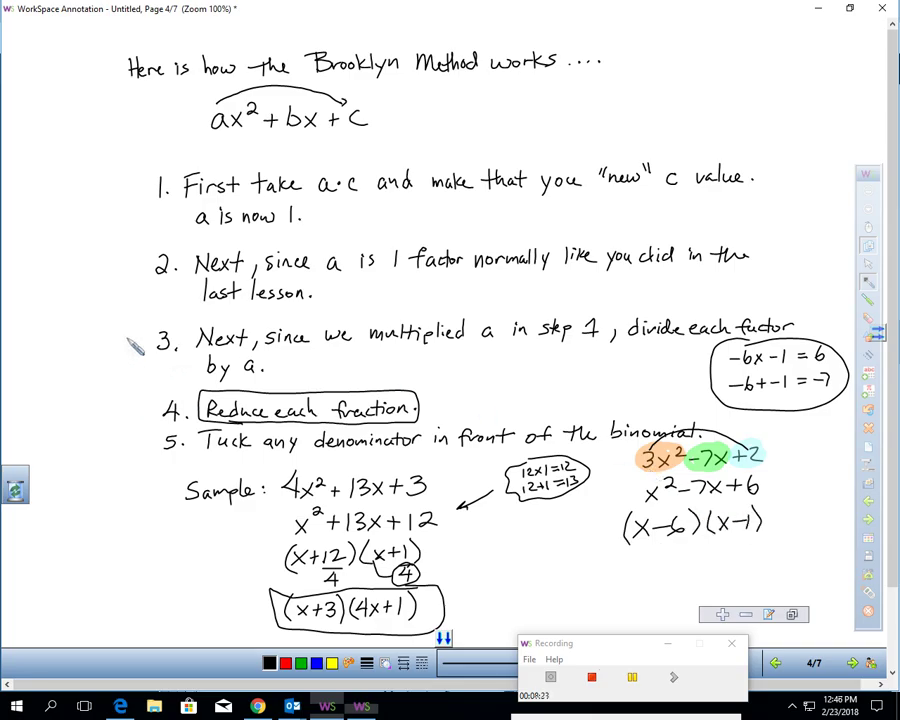
pyautogui.moveTo(126, 338); pyautogui.dragTo(174, 314)
# - Divide 6 and 1 by 3, reduce to (x−2), and circle the answer (x−2)(3x−1)
pyautogui.moveTo(668, 538)
pyautogui.mouseDown()
pyautogui.moveTo(688, 536)
pyautogui.moveTo(676, 555)
pyautogui.mouseUp()
pyautogui.moveTo(737, 537); pyautogui.dragTo(752, 536)
pyautogui.moveTo(740, 540)
pyautogui.mouseDown()
pyautogui.moveTo(750, 545)
pyautogui.moveTo(740, 550)
pyautogui.mouseUp()
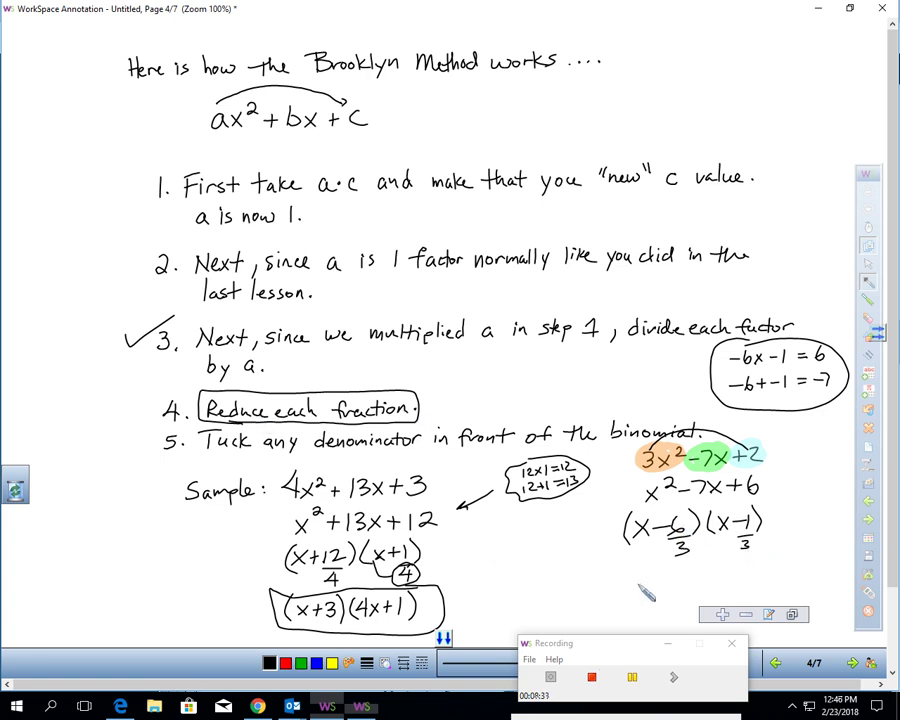
pyautogui.moveTo(634, 568)
pyautogui.mouseDown()
pyautogui.moveTo(632, 590)
pyautogui.moveTo(654, 588)
pyautogui.mouseUp()
pyautogui.moveTo(654, 572)
pyautogui.mouseDown()
pyautogui.moveTo(640, 588)
pyautogui.moveTo(670, 578)
pyautogui.mouseUp()
pyautogui.moveTo(673, 572); pyautogui.dragTo(689, 588)
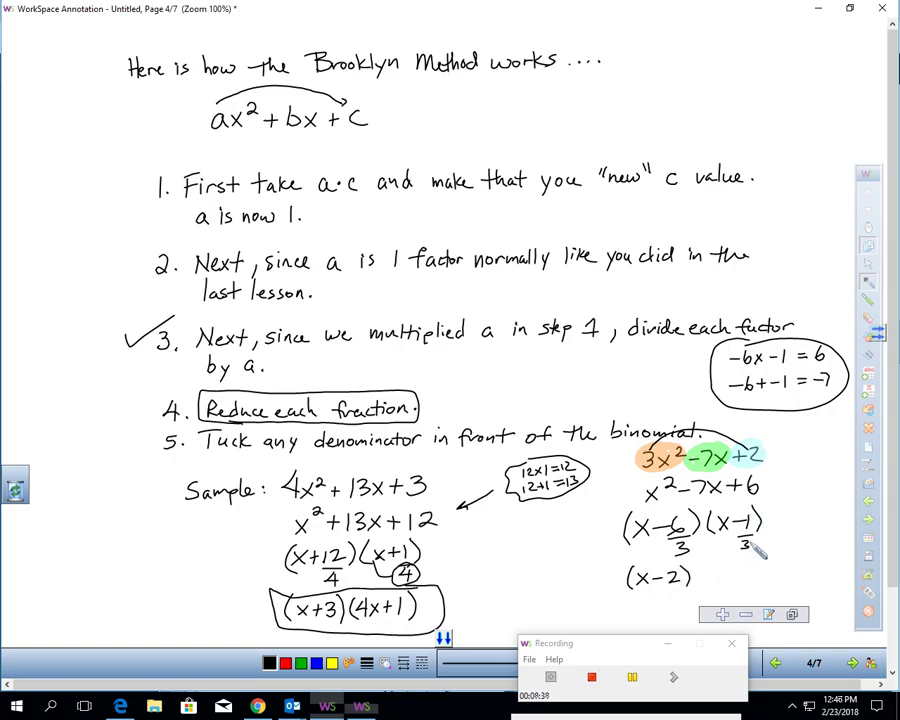
pyautogui.moveTo(736, 532)
pyautogui.mouseDown()
pyautogui.moveTo(746, 546)
pyautogui.moveTo(701, 590)
pyautogui.moveTo(740, 575)
pyautogui.moveTo(760, 586)
pyautogui.mouseUp()
pyautogui.moveTo(700, 600); pyautogui.dragTo(690, 605)
# - Go to page 5 with Examples 3 and 4 and pick the highlighter
pyautogui.click(869, 503)
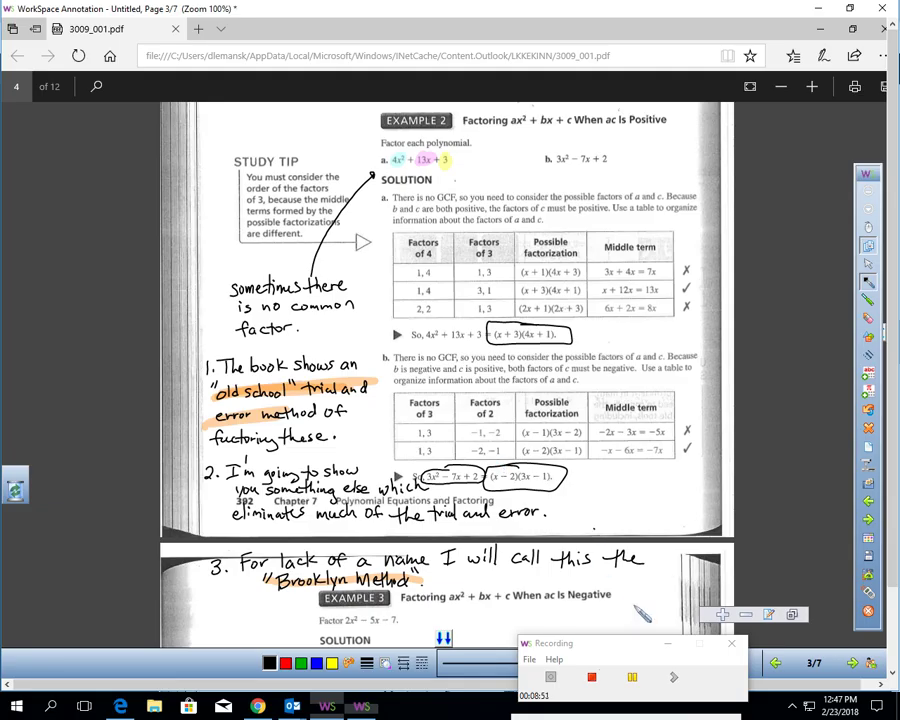
pyautogui.click(632, 679)
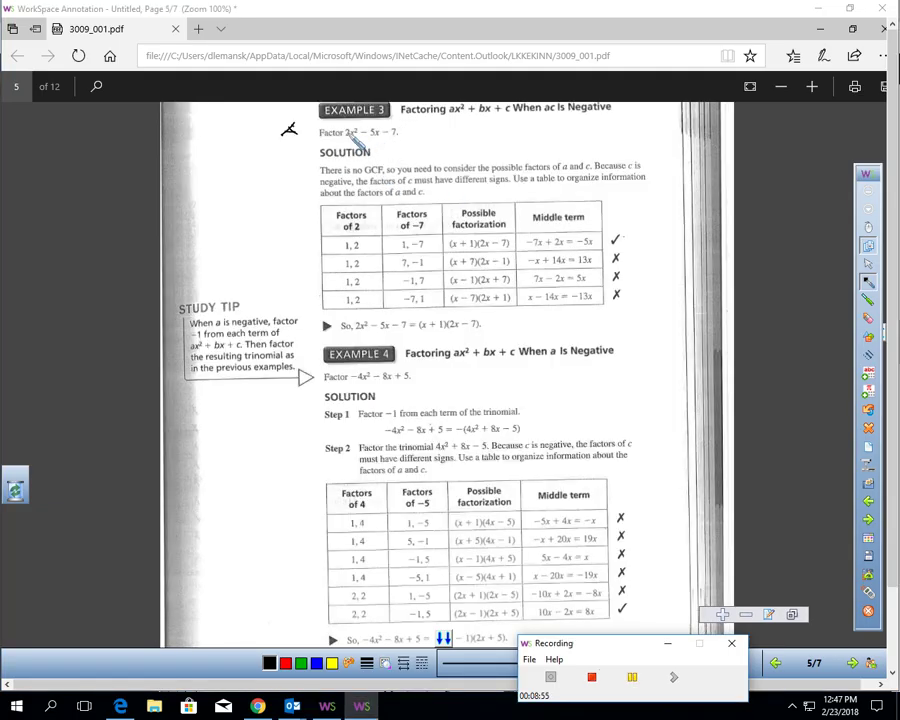
pyautogui.click(867, 302)
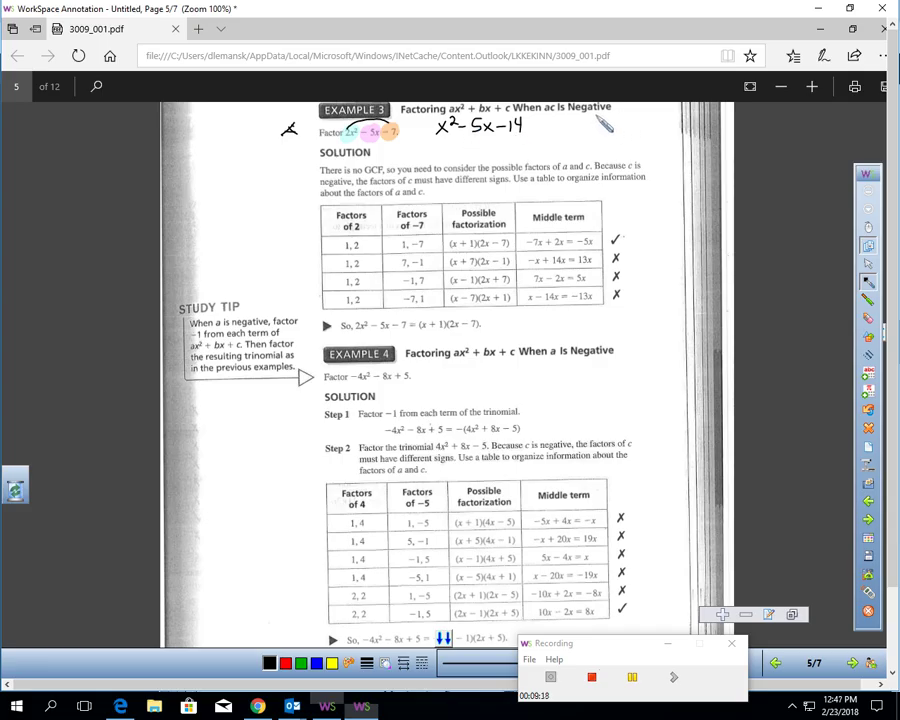
# - Beside x²−5x−14, write the margin checks −7×2 = −14 and −7+2 = −5
pyautogui.moveTo(595, 117); pyautogui.dragTo(592, 133)
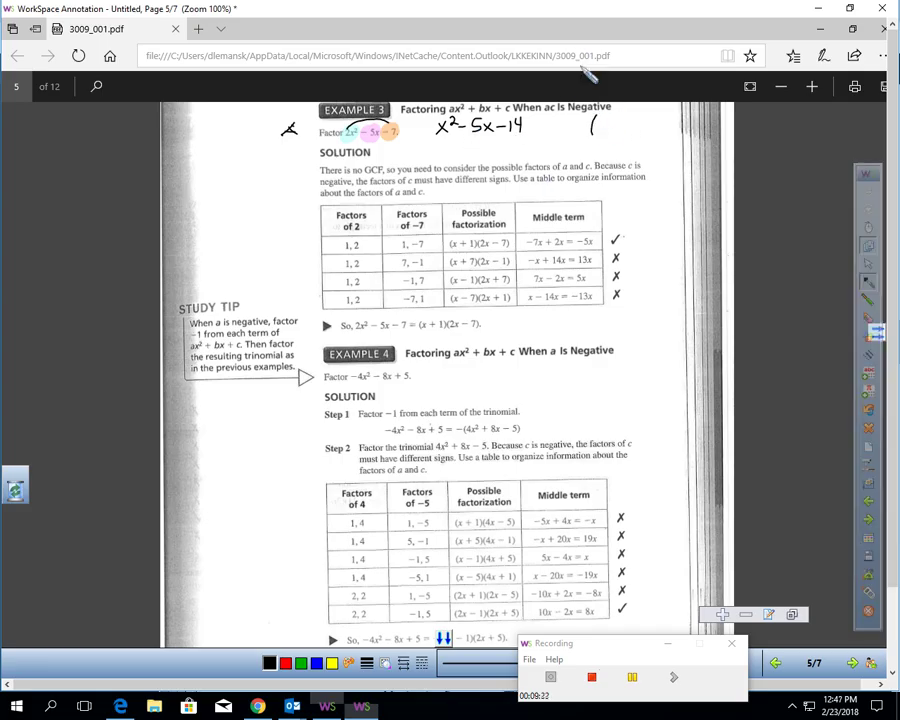
pyautogui.hotkey('ctrl', 'z')
pyautogui.moveTo(590, 122); pyautogui.dragTo(621, 130)
pyautogui.moveTo(621, 118)
pyautogui.mouseDown()
pyautogui.moveTo(611, 130)
pyautogui.moveTo(667, 121)
pyautogui.mouseUp()
pyautogui.moveTo(672, 113)
pyautogui.mouseDown()
pyautogui.moveTo(672, 127)
pyautogui.moveTo(684, 122)
pyautogui.mouseUp()
pyautogui.moveTo(680, 113); pyautogui.dragTo(680, 127)
pyautogui.moveTo(586, 143); pyautogui.dragTo(619, 143)
pyautogui.moveTo(614, 137)
pyautogui.mouseDown()
pyautogui.moveTo(614, 149)
pyautogui.moveTo(648, 140)
pyautogui.mouseUp()
pyautogui.moveTo(637, 146); pyautogui.dragTo(648, 146)
pyautogui.moveTo(653, 142)
pyautogui.mouseDown()
pyautogui.moveTo(662, 147)
pyautogui.moveTo(631, 118)
pyautogui.mouseUp()
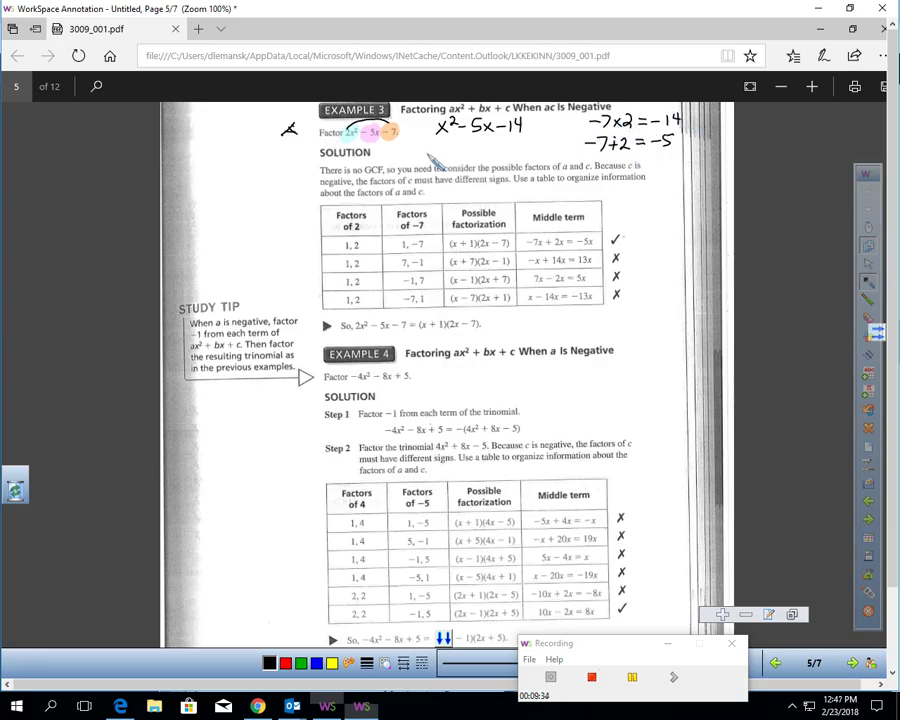
# - Write the factored form (x−7)(x+2) and mark dividing (x−7) by 2
pyautogui.moveTo(433, 138)
pyautogui.mouseDown()
pyautogui.moveTo(430, 155)
pyautogui.moveTo(445, 152)
pyautogui.mouseUp()
pyautogui.moveTo(445, 141); pyautogui.dragTo(436, 152)
pyautogui.moveTo(447, 146); pyautogui.dragTo(463, 155)
pyautogui.moveTo(476, 139)
pyautogui.mouseDown()
pyautogui.moveTo(472, 156)
pyautogui.moveTo(487, 153)
pyautogui.mouseUp()
pyautogui.moveTo(487, 143)
pyautogui.mouseDown()
pyautogui.moveTo(478, 153)
pyautogui.moveTo(519, 156)
pyautogui.mouseUp()
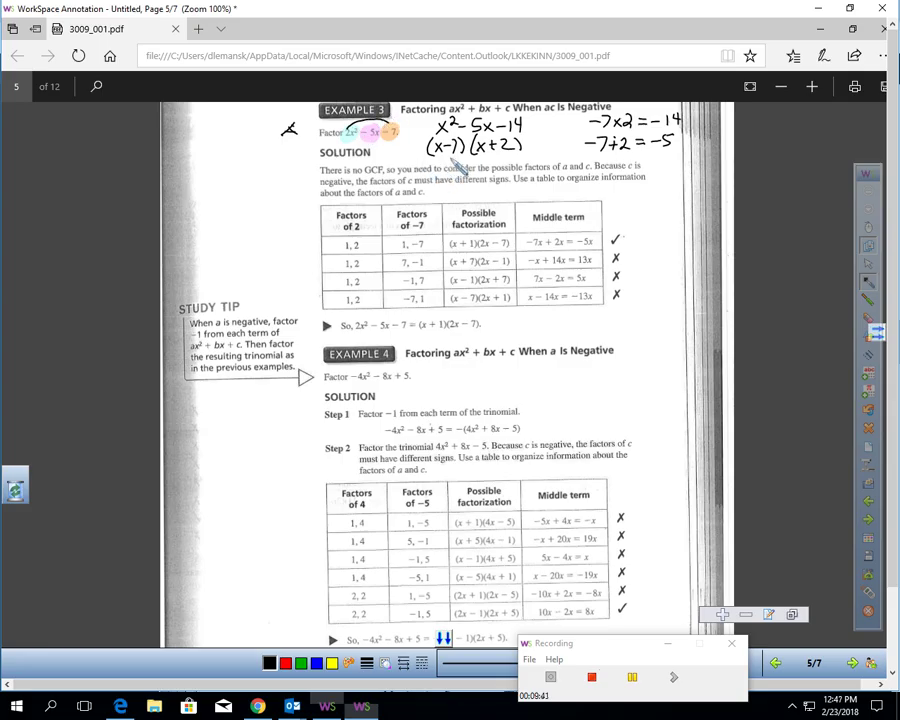
pyautogui.moveTo(449, 159)
pyautogui.mouseDown()
pyautogui.moveTo(457, 168)
pyautogui.moveTo(515, 167)
pyautogui.mouseUp()
# - Write (2x−7)(x+1), circle it, and link it to the book's answer
pyautogui.moveTo(442, 186); pyautogui.dragTo(438, 200)
pyautogui.moveTo(444, 190)
pyautogui.mouseDown()
pyautogui.moveTo(482, 203)
pyautogui.moveTo(520, 193)
pyautogui.mouseUp()
pyautogui.moveTo(515, 187); pyautogui.dragTo(523, 199)
pyautogui.moveTo(528, 183); pyautogui.dragTo(532, 201)
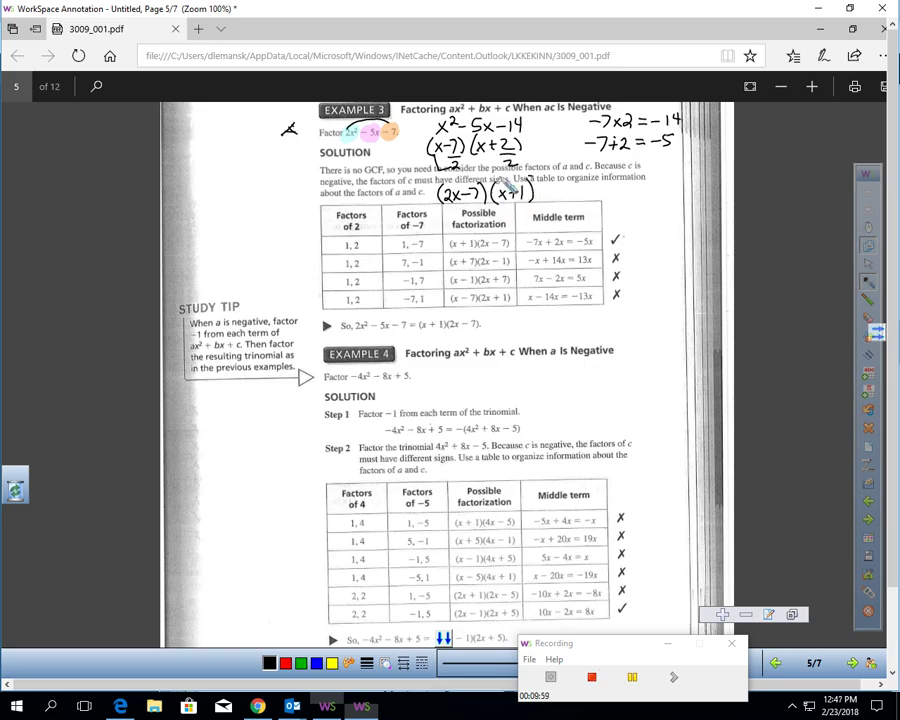
pyautogui.moveTo(487, 183)
pyautogui.mouseDown()
pyautogui.moveTo(438, 192)
pyautogui.moveTo(530, 190)
pyautogui.moveTo(469, 320)
pyautogui.moveTo(445, 337)
pyautogui.moveTo(418, 330)
pyautogui.moveTo(470, 338)
pyautogui.moveTo(482, 318)
pyautogui.mouseUp()
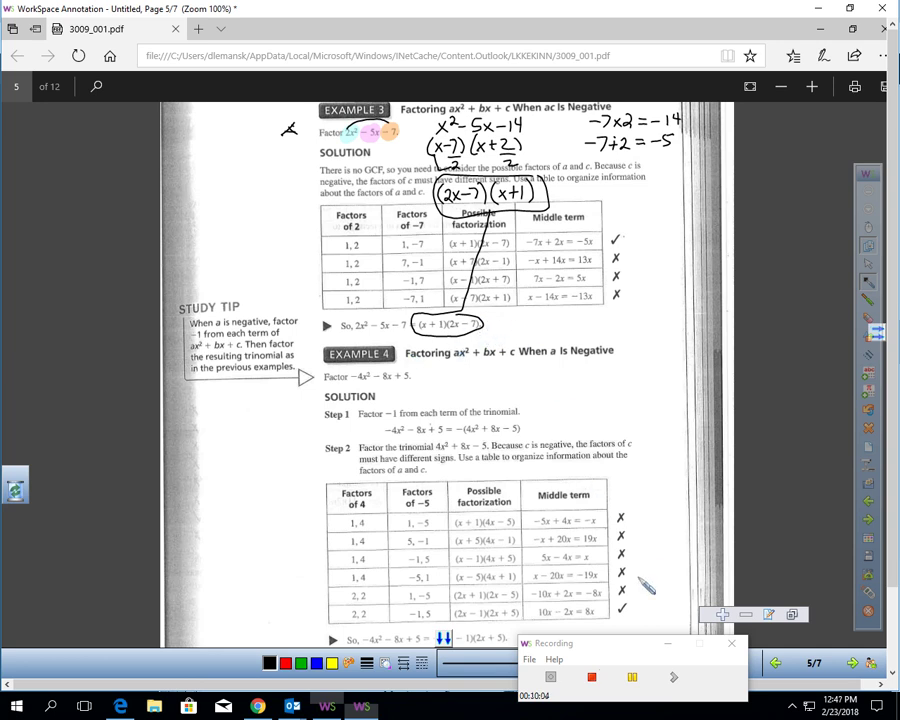
# - Highlight the three Study Tip lines, including ax² + bx + c, and star the tip
pyautogui.moveTo(625, 651); pyautogui.dragTo(640, 627)
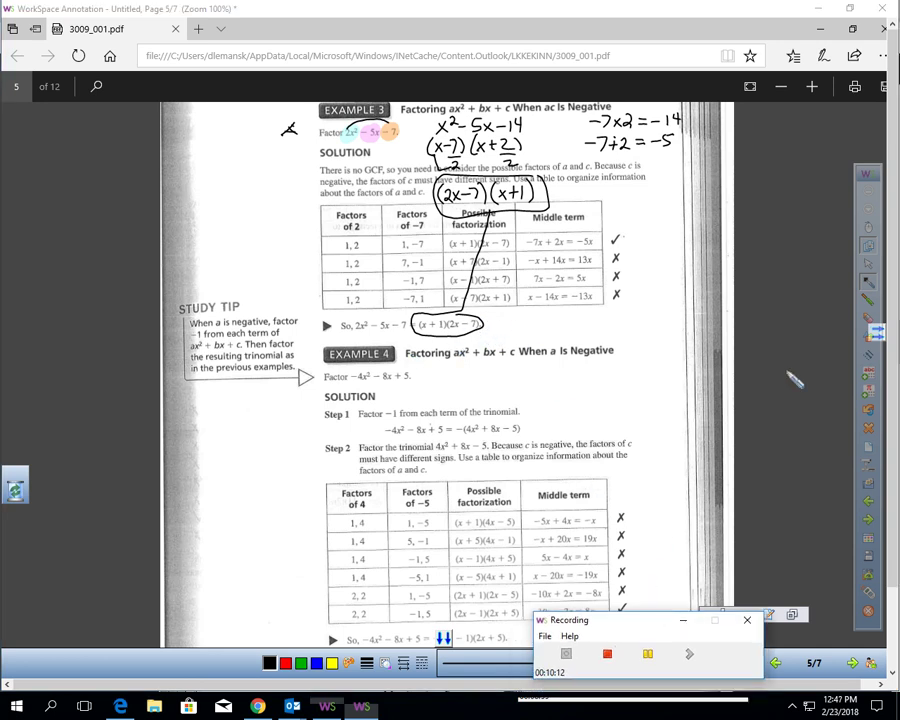
pyautogui.click(867, 301)
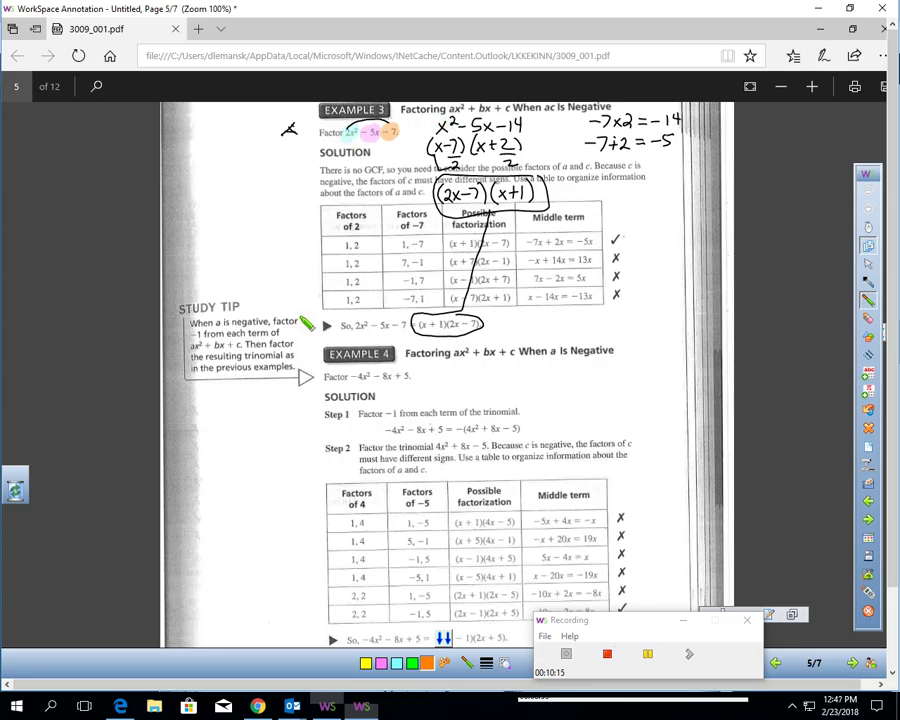
pyautogui.moveTo(197, 327); pyautogui.dragTo(305, 326)
pyautogui.moveTo(192, 334); pyautogui.dragTo(296, 334)
pyautogui.moveTo(193, 348); pyautogui.dragTo(246, 345)
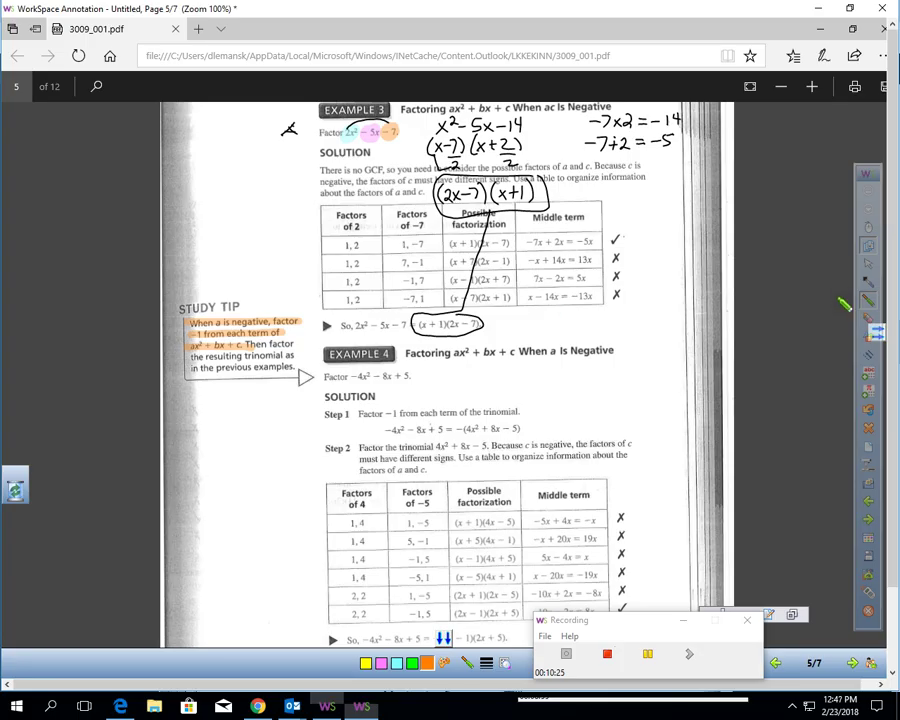
pyautogui.click(867, 283)
pyautogui.moveTo(176, 315); pyautogui.dragTo(176, 337)
pyautogui.moveTo(166, 318)
pyautogui.mouseDown()
pyautogui.moveTo(186, 334)
pyautogui.moveTo(166, 334)
pyautogui.mouseUp()
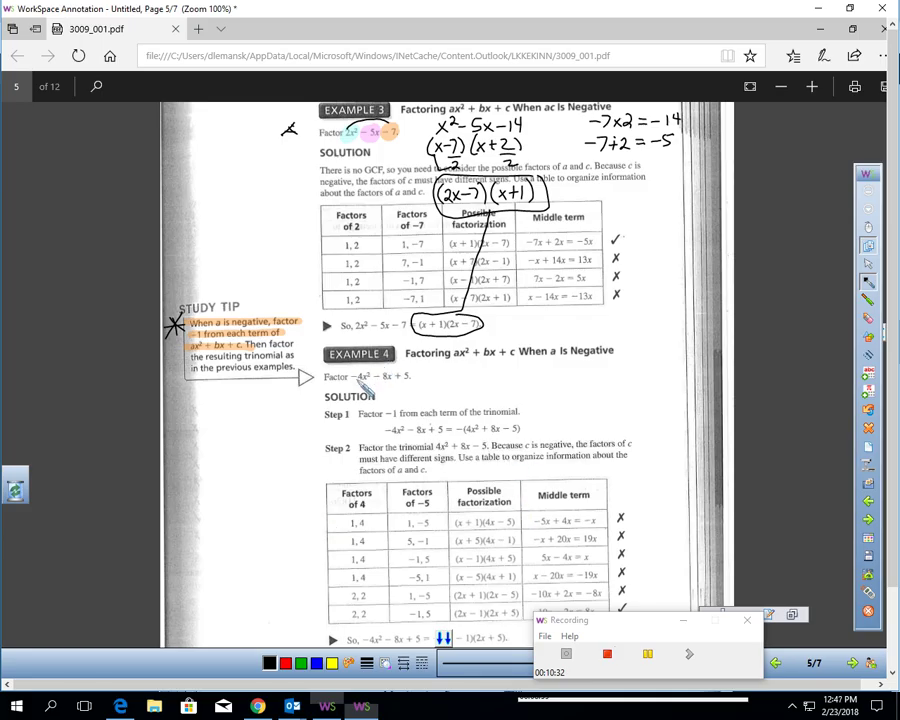
# - Circle Example 4's trinomial and highlight its terms in orange, green and cyan
pyautogui.moveTo(358, 368); pyautogui.dragTo(412, 374)
pyautogui.click(868, 299)
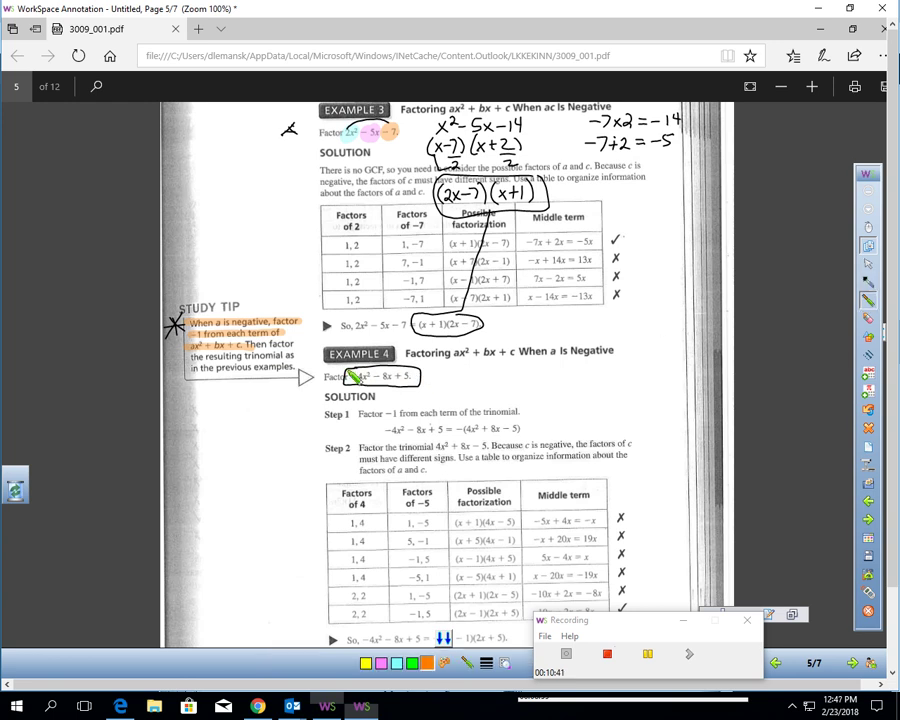
pyautogui.moveTo(356, 377); pyautogui.dragTo(390, 375)
pyautogui.click(411, 663)
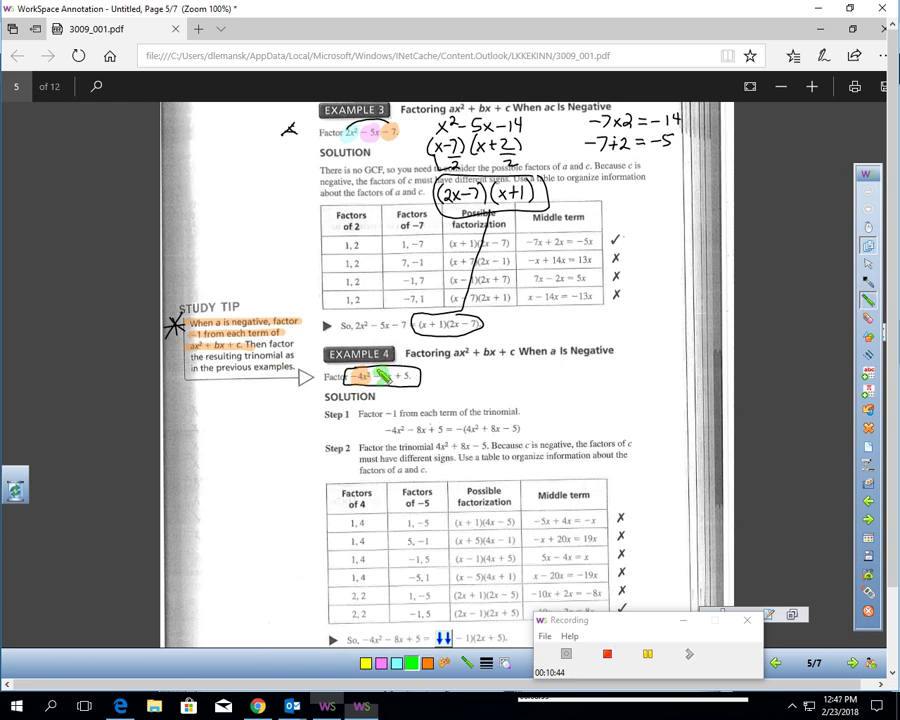
pyautogui.click(396, 663)
pyautogui.moveTo(392, 375); pyautogui.dragTo(410, 376)
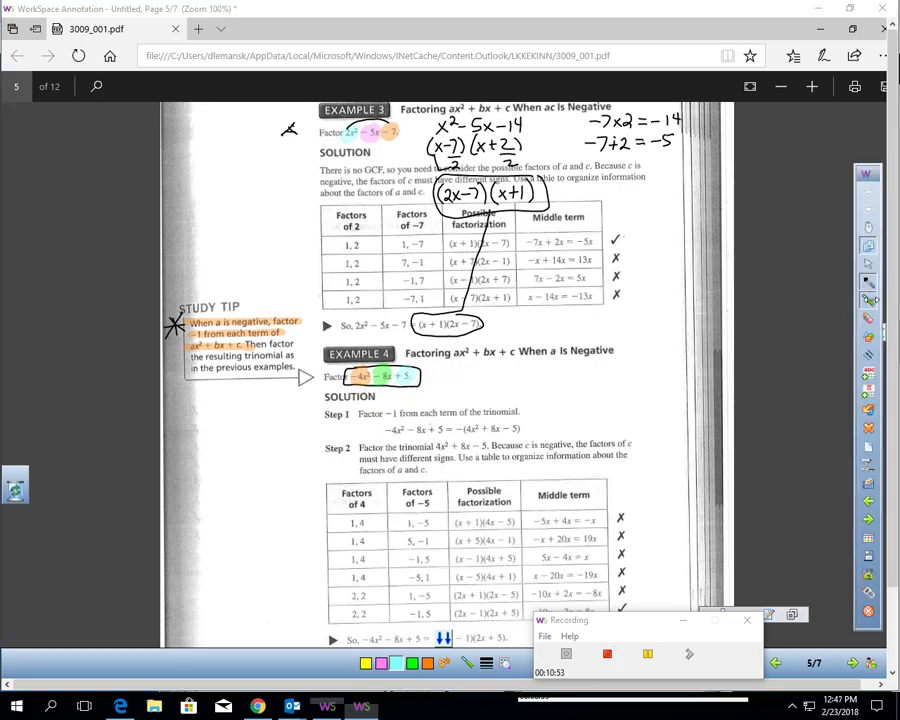
# - Rewrite the trinomial as −1(4x²+8x−5), arcing the 4 to the −5
pyautogui.click(868, 281)
pyautogui.moveTo(432, 373); pyautogui.dragTo(514, 377)
pyautogui.click(463, 375)
pyautogui.moveTo(510, 367)
pyautogui.mouseDown()
pyautogui.moveTo(509, 384)
pyautogui.moveTo(523, 382)
pyautogui.mouseUp()
pyautogui.moveTo(523, 371)
pyautogui.mouseDown()
pyautogui.moveTo(514, 383)
pyautogui.moveTo(546, 366)
pyautogui.moveTo(567, 378)
pyautogui.mouseUp()
pyautogui.moveTo(567, 367)
pyautogui.mouseDown()
pyautogui.moveTo(556, 379)
pyautogui.moveTo(583, 378)
pyautogui.moveTo(593, 364)
pyautogui.mouseUp()
pyautogui.moveTo(597, 361); pyautogui.dragTo(599, 382)
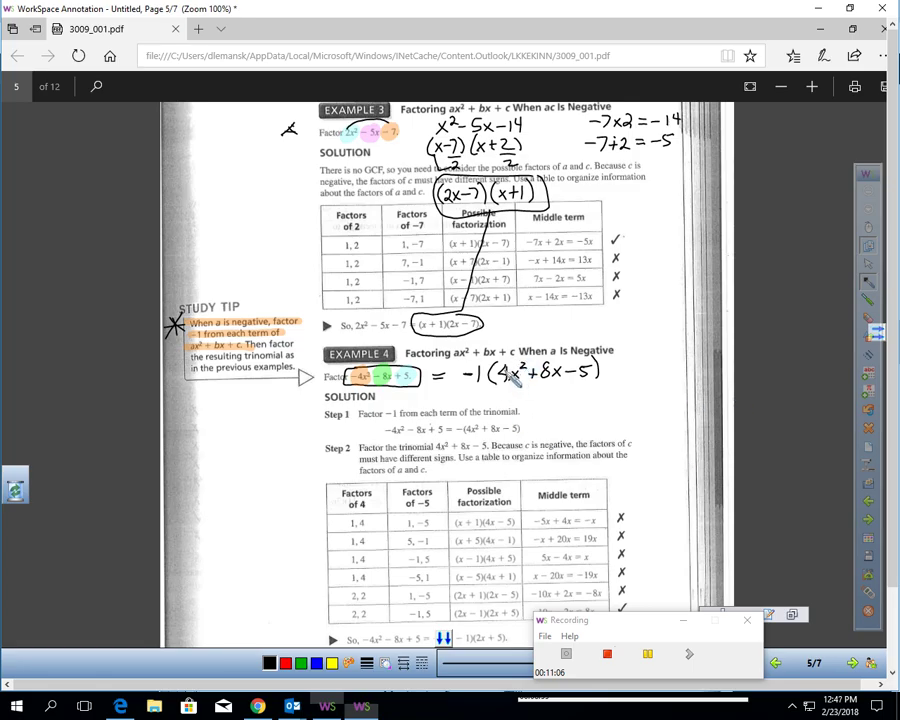
pyautogui.moveTo(512, 362)
pyautogui.mouseDown()
pyautogui.moveTo(522, 348)
pyautogui.moveTo(563, 346)
pyautogui.moveTo(575, 359)
pyautogui.mouseUp()
# - Write the next line −1(x²+8x−20)
pyautogui.moveTo(497, 397); pyautogui.dragTo(547, 403)
pyautogui.moveTo(547, 391)
pyautogui.mouseDown()
pyautogui.moveTo(536, 404)
pyautogui.moveTo(586, 393)
pyautogui.mouseUp()
pyautogui.moveTo(580, 387)
pyautogui.mouseDown()
pyautogui.moveTo(580, 399)
pyautogui.moveTo(615, 399)
pyautogui.mouseUp()
pyautogui.moveTo(615, 388)
pyautogui.mouseDown()
pyautogui.moveTo(604, 399)
pyautogui.moveTo(631, 397)
pyautogui.moveTo(636, 387)
pyautogui.moveTo(641, 398)
pyautogui.mouseUp()
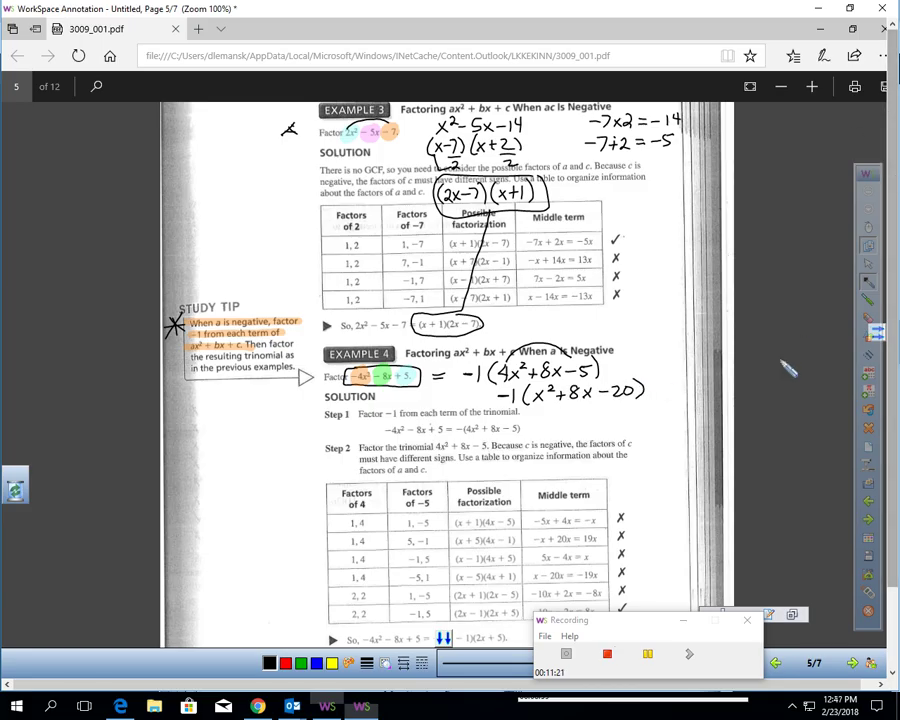
# - In the margin, note 10×−2 = −20 and 10+−2 = 8, circling 10 and −2
pyautogui.click(868, 281)
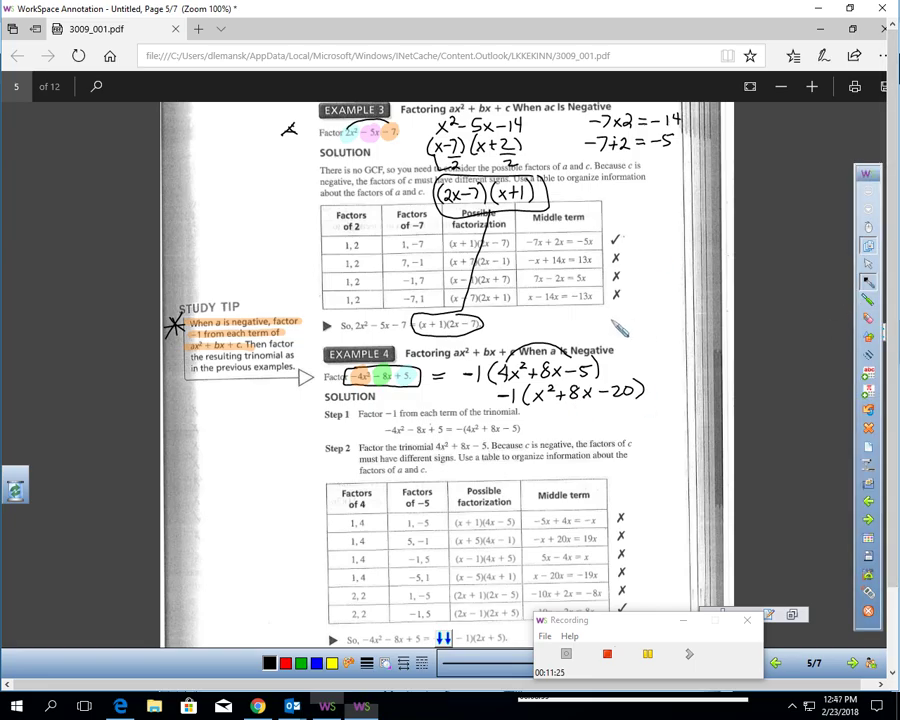
pyautogui.moveTo(613, 318)
pyautogui.mouseDown()
pyautogui.moveTo(613, 329)
pyautogui.moveTo(622, 319)
pyautogui.moveTo(637, 328)
pyautogui.moveTo(648, 322)
pyautogui.moveTo(658, 326)
pyautogui.moveTo(655, 341)
pyautogui.moveTo(665, 338)
pyautogui.mouseUp()
pyautogui.moveTo(667, 333)
pyautogui.mouseDown()
pyautogui.moveTo(675, 342)
pyautogui.moveTo(680, 331)
pyautogui.mouseUp()
pyautogui.moveTo(621, 355)
pyautogui.mouseDown()
pyautogui.moveTo(621, 367)
pyautogui.moveTo(645, 361)
pyautogui.mouseUp()
pyautogui.moveTo(640, 356)
pyautogui.mouseDown()
pyautogui.moveTo(640, 366)
pyautogui.moveTo(654, 361)
pyautogui.mouseUp()
pyautogui.moveTo(657, 356)
pyautogui.mouseDown()
pyautogui.moveTo(664, 366)
pyautogui.moveTo(679, 355)
pyautogui.mouseUp()
pyautogui.moveTo(671, 361); pyautogui.dragTo(684, 354)
pyautogui.moveTo(655, 308); pyautogui.dragTo(660, 311)
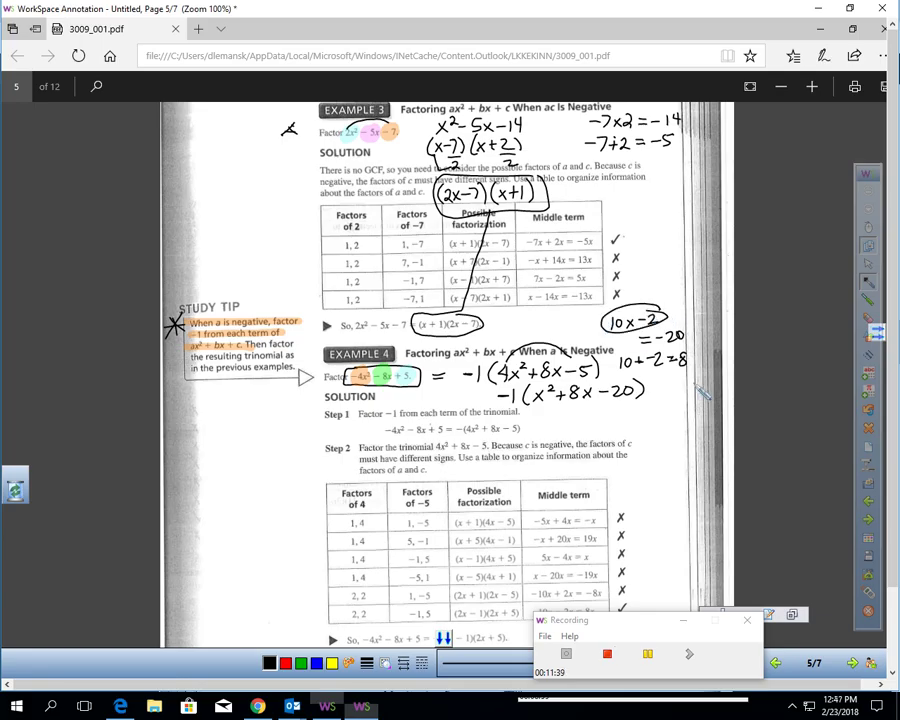
# - Write −1(x+10)(x−2) and simplify by dividing 10 and −2 by 4
pyautogui.moveTo(537, 422); pyautogui.dragTo(575, 426)
pyautogui.moveTo(575, 413)
pyautogui.mouseDown()
pyautogui.moveTo(562, 426)
pyautogui.moveTo(590, 419)
pyautogui.mouseUp()
pyautogui.moveTo(583, 412)
pyautogui.mouseDown()
pyautogui.moveTo(583, 426)
pyautogui.moveTo(641, 412)
pyautogui.moveTo(653, 421)
pyautogui.mouseUp()
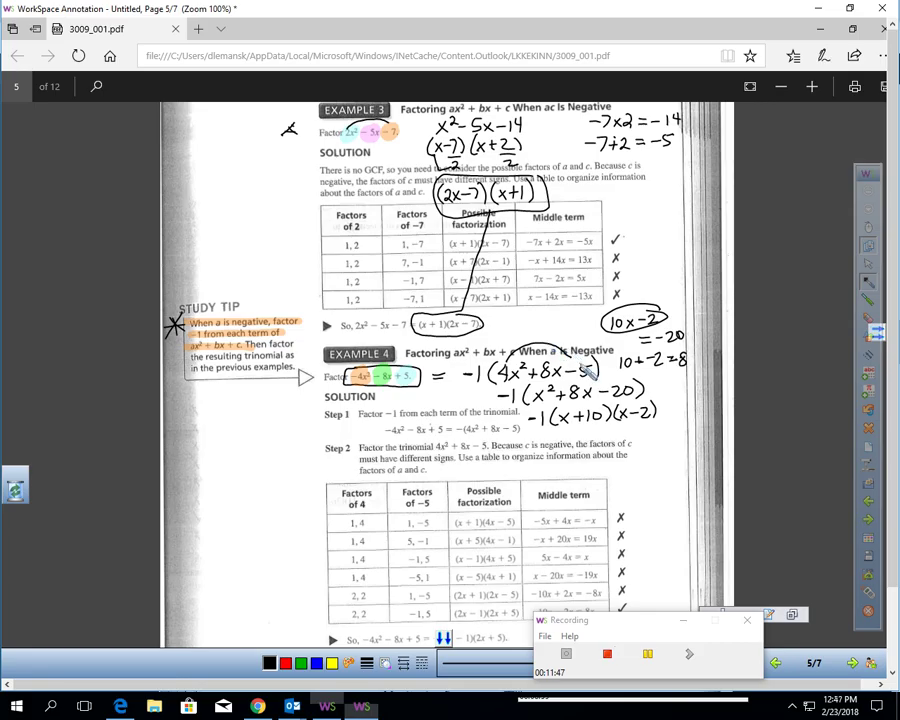
pyautogui.moveTo(586, 425)
pyautogui.mouseDown()
pyautogui.moveTo(603, 425)
pyautogui.moveTo(599, 438)
pyautogui.moveTo(656, 425)
pyautogui.moveTo(648, 440)
pyautogui.mouseUp()
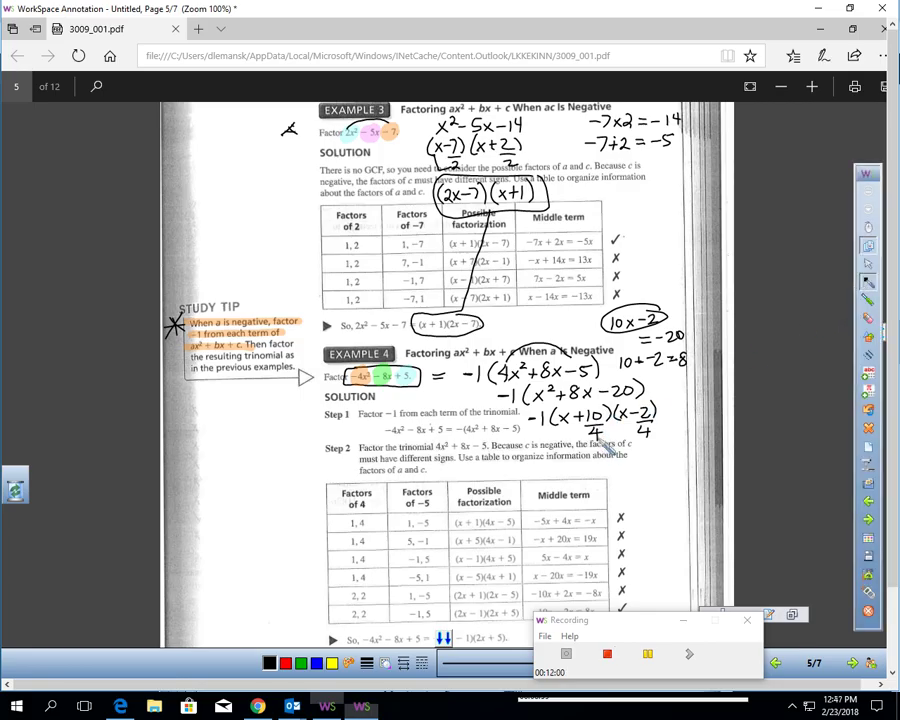
pyautogui.moveTo(606, 404)
pyautogui.mouseDown()
pyautogui.moveTo(590, 436)
pyautogui.moveTo(589, 411)
pyautogui.moveTo(590, 437)
pyautogui.mouseUp()
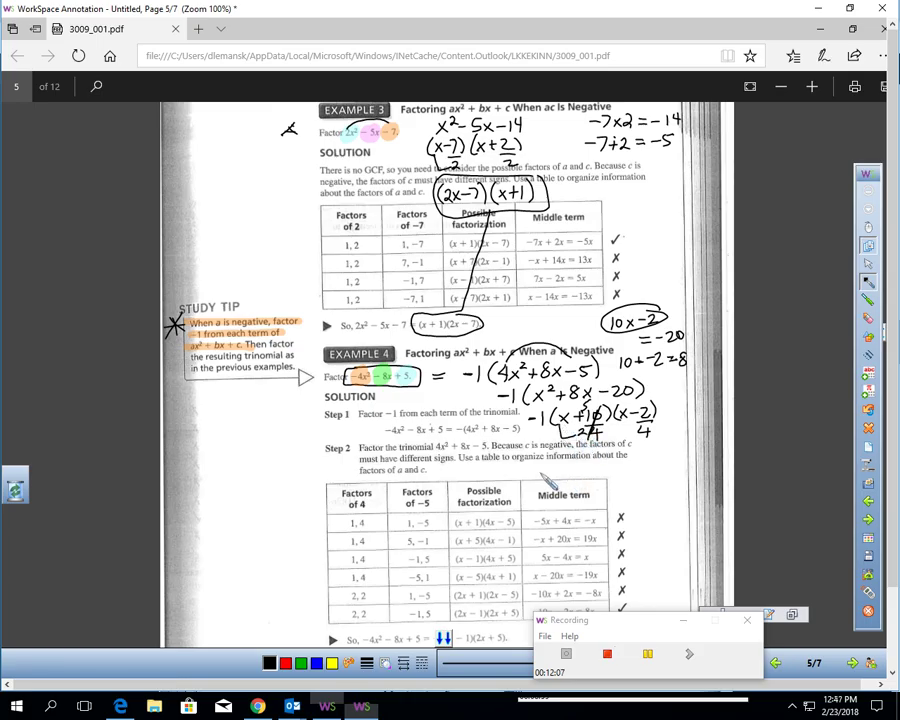
# - Write the final factored form −1(2x+5)(2x−1)
pyautogui.moveTo(535, 472); pyautogui.dragTo(597, 477)
pyautogui.moveTo(597, 464); pyautogui.dragTo(585, 477)
pyautogui.moveTo(600, 469); pyautogui.dragTo(611, 469)
pyautogui.moveTo(606, 463)
pyautogui.mouseDown()
pyautogui.moveTo(606, 475)
pyautogui.moveTo(626, 478)
pyautogui.mouseUp()
pyautogui.moveTo(652, 404)
pyautogui.mouseDown()
pyautogui.moveTo(645, 420)
pyautogui.moveTo(662, 435)
pyautogui.moveTo(642, 437)
pyautogui.moveTo(622, 478)
pyautogui.moveTo(638, 476)
pyautogui.mouseUp()
pyautogui.moveTo(641, 465); pyautogui.dragTo(650, 476)
pyautogui.moveTo(650, 465)
pyautogui.mouseDown()
pyautogui.moveTo(641, 476)
pyautogui.moveTo(658, 468)
pyautogui.mouseUp()
pyautogui.moveTo(660, 463); pyautogui.dragTo(670, 477)
# - Box −1(2x+5)(2x−1) and link it to the book's answer
pyautogui.scroll(-1, 890, 420)
pyautogui.scroll(-1, 890, 420)
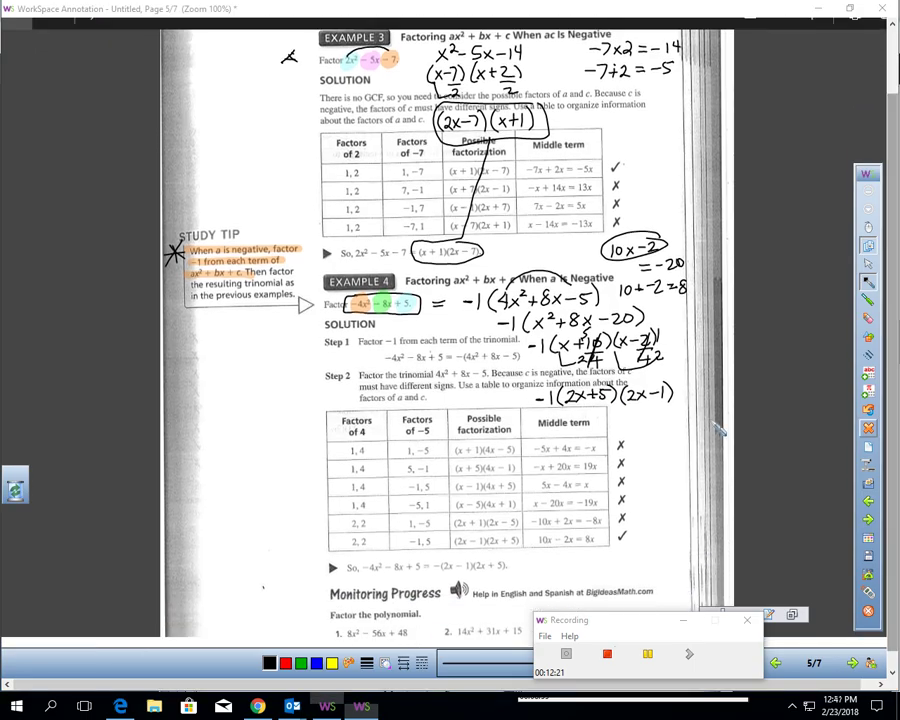
pyautogui.moveTo(524, 412)
pyautogui.mouseDown()
pyautogui.moveTo(524, 378)
pyautogui.moveTo(600, 378)
pyautogui.moveTo(528, 416)
pyautogui.mouseUp()
pyautogui.moveTo(601, 418)
pyautogui.mouseDown()
pyautogui.moveTo(524, 536)
pyautogui.moveTo(437, 568)
pyautogui.moveTo(494, 586)
pyautogui.moveTo(435, 557)
pyautogui.mouseUp()
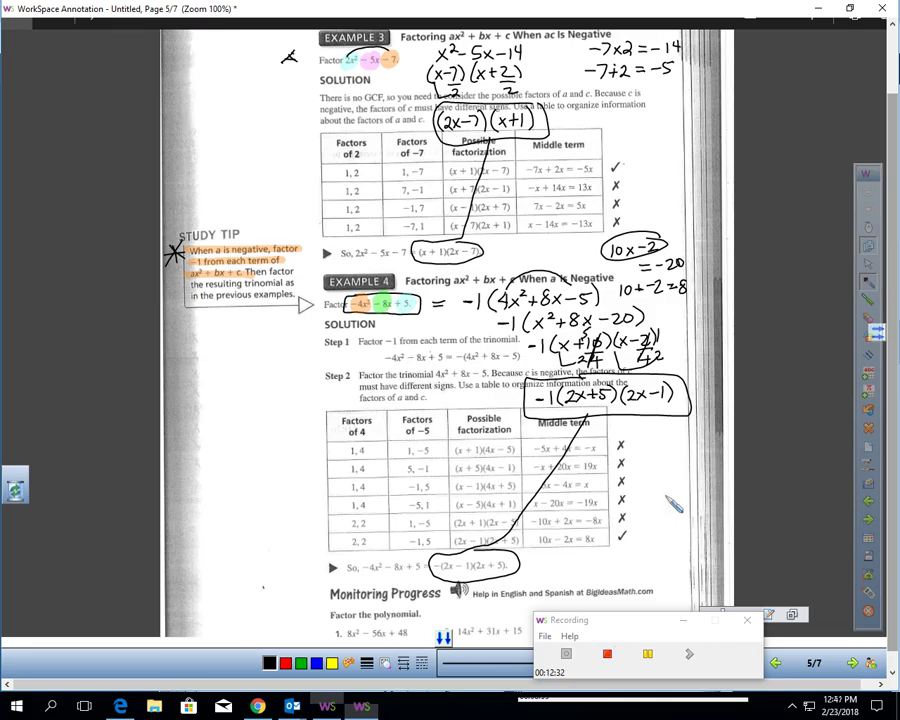
# - Highlight three trial rows in Example 4's table
pyautogui.click(868, 298)
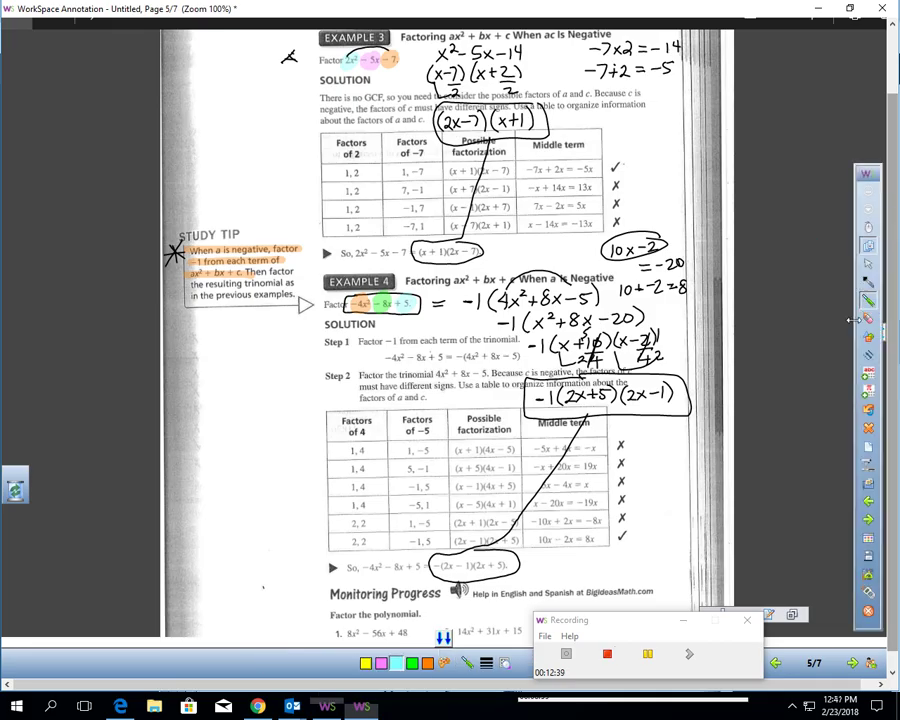
pyautogui.moveTo(332, 468)
pyautogui.mouseDown()
pyautogui.moveTo(598, 468)
pyautogui.moveTo(605, 486)
pyautogui.mouseUp()
pyautogui.moveTo(332, 504)
pyautogui.mouseDown()
pyautogui.moveTo(482, 524)
pyautogui.moveTo(466, 478)
pyautogui.moveTo(639, 446)
pyautogui.moveTo(355, 483)
pyautogui.mouseUp()
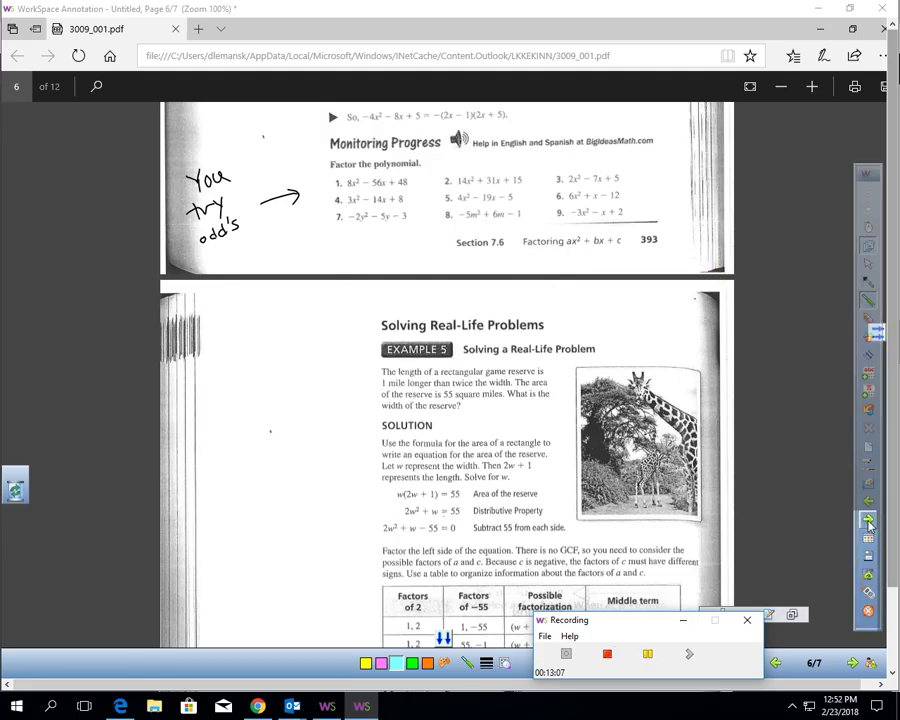
pyautogui.click(794, 615)
pyautogui.click(829, 583)
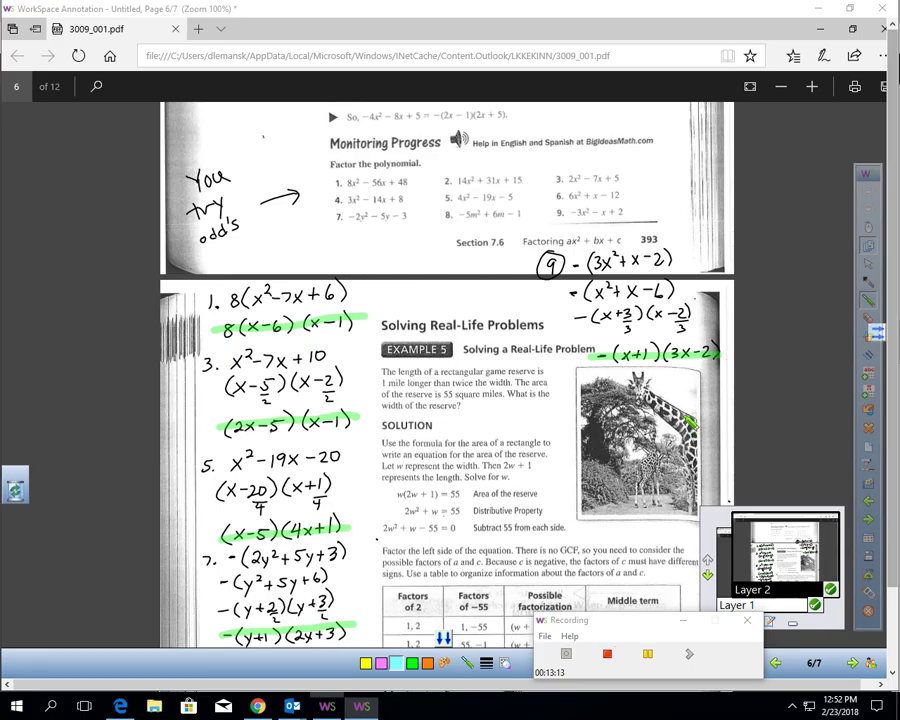
pyautogui.moveTo(618, 627); pyautogui.dragTo(620, 607)
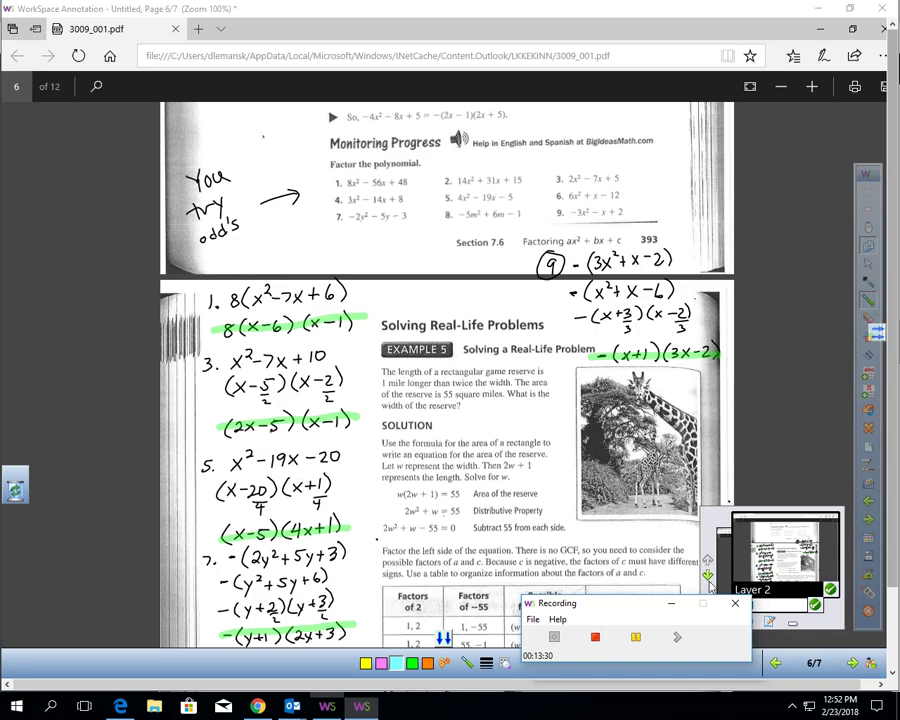
# - On page 7, draw a large cyan X over Example 5's factor table
pyautogui.click(636, 638)
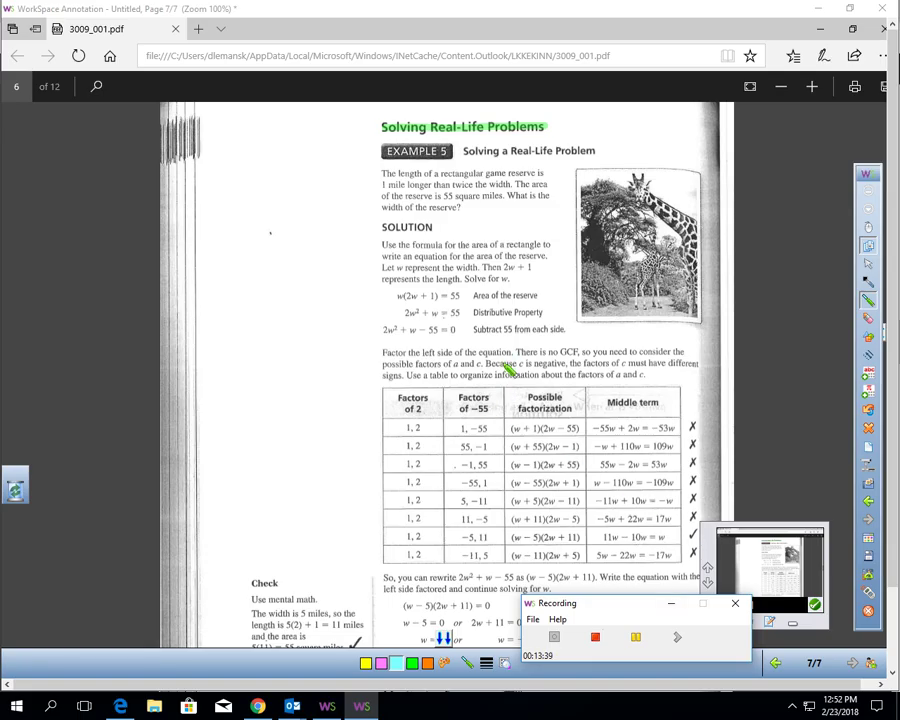
pyautogui.moveTo(476, 392)
pyautogui.mouseDown()
pyautogui.moveTo(520, 383)
pyautogui.moveTo(392, 388)
pyautogui.moveTo(380, 480)
pyautogui.moveTo(388, 568)
pyautogui.moveTo(604, 568)
pyautogui.moveTo(686, 498)
pyautogui.moveTo(645, 385)
pyautogui.moveTo(463, 375)
pyautogui.moveTo(480, 464)
pyautogui.moveTo(686, 378)
pyautogui.moveTo(437, 524)
pyautogui.mouseUp()
pyautogui.click(868, 285)
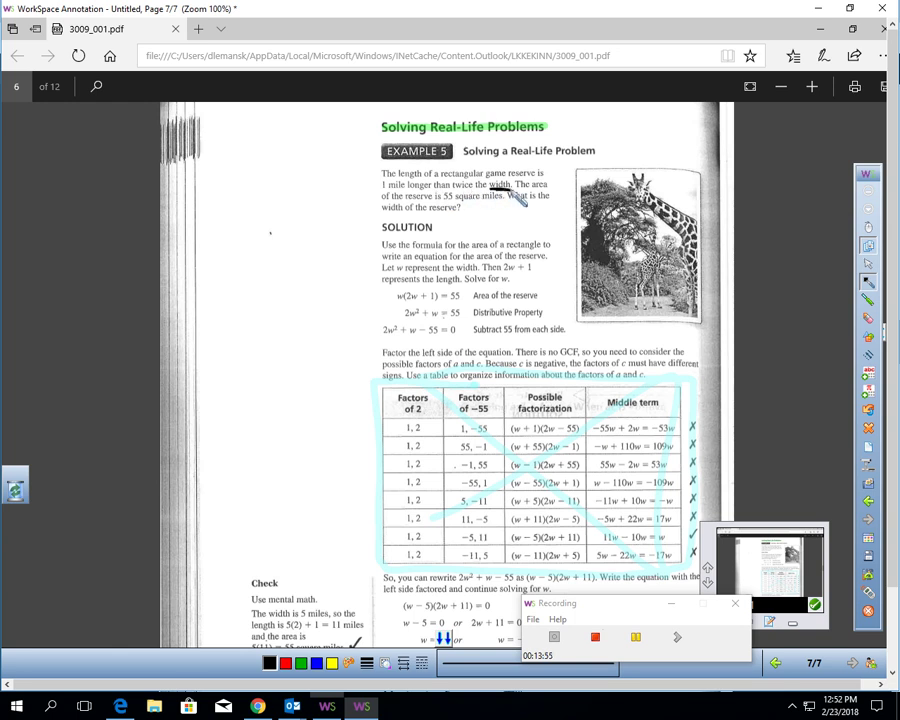
# - Mark the width as w and write the length as ℓ = 2w + 1
pyautogui.moveTo(511, 192); pyautogui.dragTo(496, 182)
pyautogui.moveTo(281, 142); pyautogui.dragTo(296, 142)
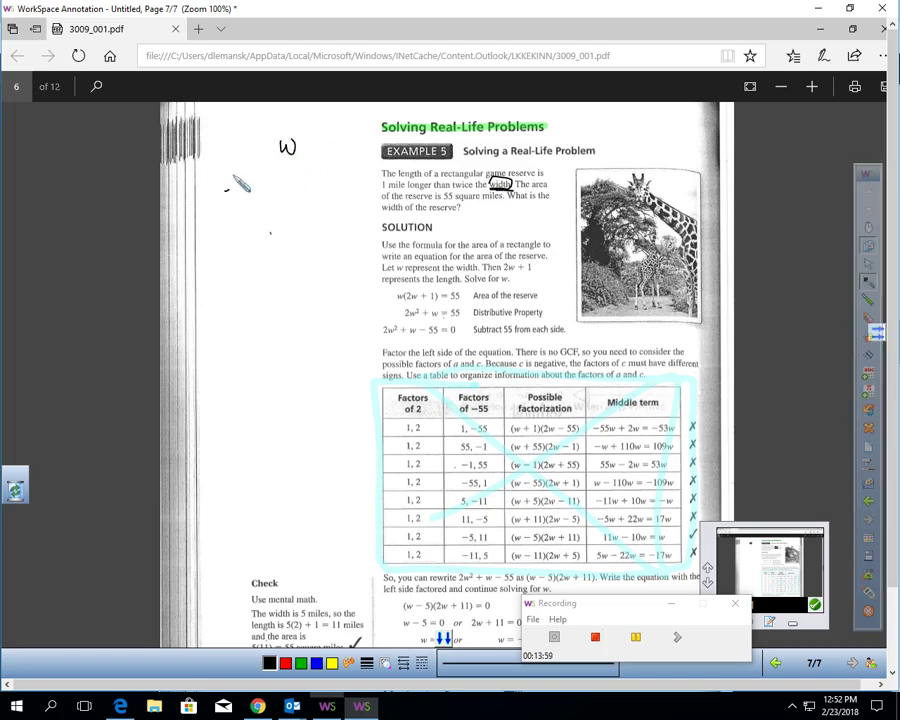
pyautogui.moveTo(227, 198); pyautogui.dragTo(253, 184)
pyautogui.moveTo(238, 193); pyautogui.dragTo(254, 193)
pyautogui.moveTo(384, 189); pyautogui.dragTo(424, 190)
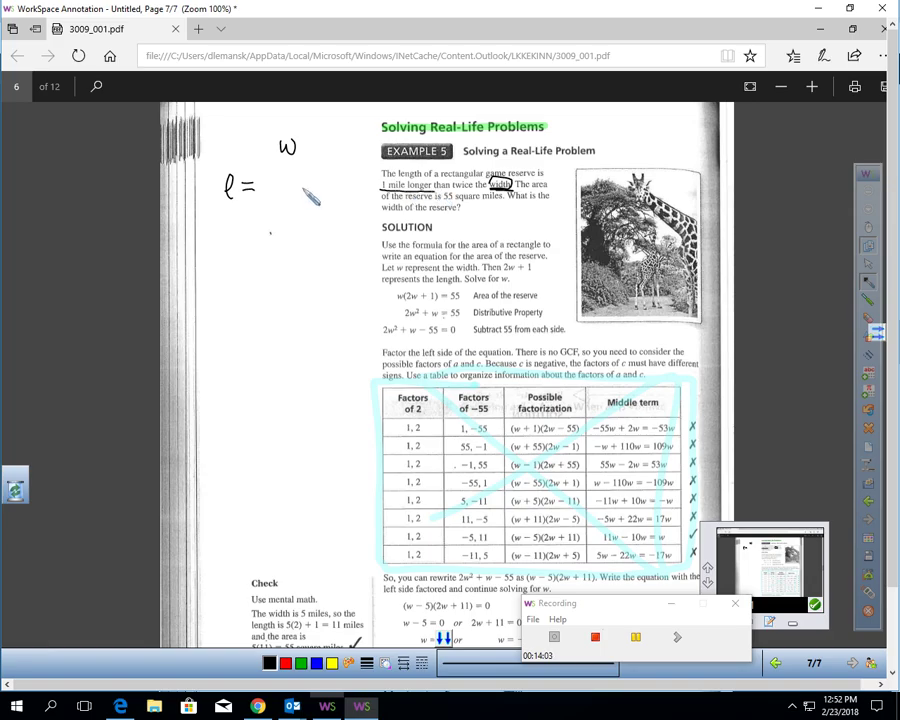
pyautogui.moveTo(322, 194); pyautogui.dragTo(321, 196)
pyautogui.moveTo(264, 180)
pyautogui.mouseDown()
pyautogui.moveTo(279, 196)
pyautogui.moveTo(300, 181)
pyautogui.mouseUp()
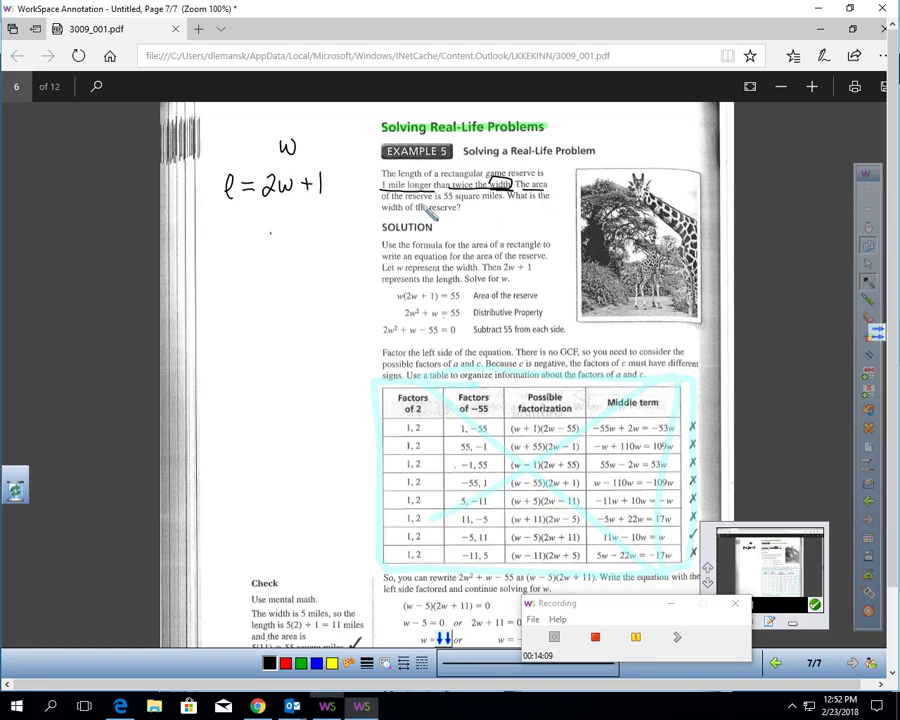
# - Write the area equation ℓ·w = 55 and substitute it as (2w+1)w = 55
pyautogui.moveTo(383, 199); pyautogui.dragTo(481, 200)
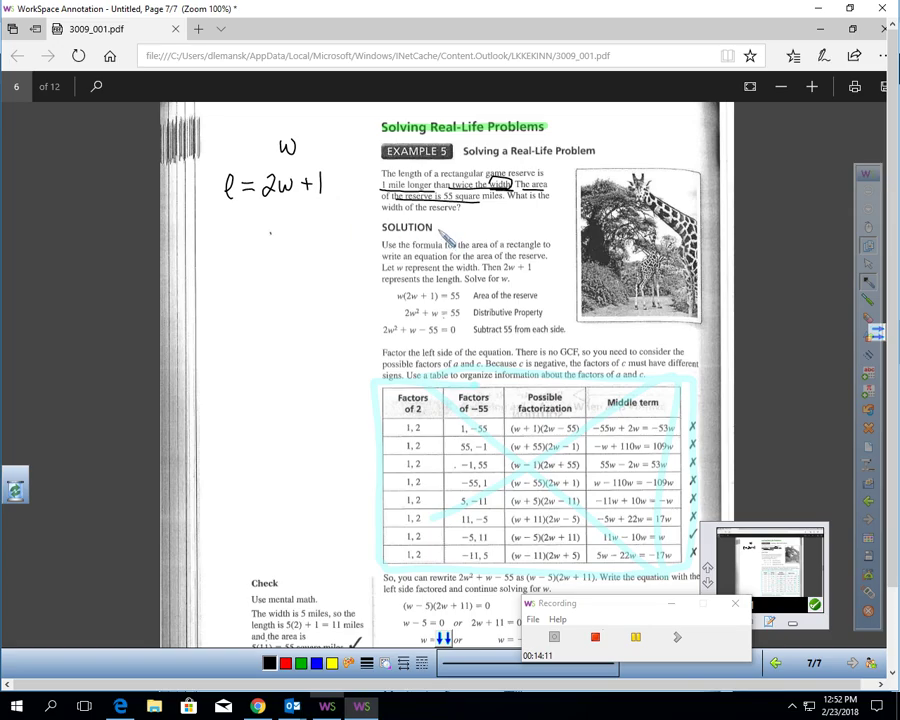
pyautogui.moveTo(226, 250); pyautogui.dragTo(297, 242)
pyautogui.click(239, 246)
pyautogui.moveTo(284, 249); pyautogui.dragTo(321, 250)
pyautogui.moveTo(262, 202)
pyautogui.mouseDown()
pyautogui.moveTo(262, 174)
pyautogui.moveTo(340, 196)
pyautogui.moveTo(262, 202)
pyautogui.moveTo(206, 296)
pyautogui.moveTo(250, 285)
pyautogui.mouseUp()
pyautogui.moveTo(244, 279); pyautogui.dragTo(253, 293)
pyautogui.moveTo(259, 276)
pyautogui.mouseDown()
pyautogui.moveTo(263, 295)
pyautogui.moveTo(307, 277)
pyautogui.mouseUp()
pyautogui.moveTo(296, 285); pyautogui.dragTo(329, 290)
# - Distribute to get the expanded equation 2w² + 1w = 55
pyautogui.moveTo(263, 276)
pyautogui.mouseDown()
pyautogui.moveTo(222, 282)
pyautogui.moveTo(217, 330)
pyautogui.mouseUp()
pyautogui.moveTo(222, 319); pyautogui.dragTo(271, 328)
pyautogui.moveTo(281, 316); pyautogui.dragTo(312, 316)
pyautogui.moveTo(300, 323); pyautogui.dragTo(313, 322)
pyautogui.moveTo(330, 312)
pyautogui.mouseDown()
pyautogui.moveTo(322, 325)
pyautogui.moveTo(334, 330)
pyautogui.mouseUp()
pyautogui.moveTo(337, 312); pyautogui.dragTo(347, 312)
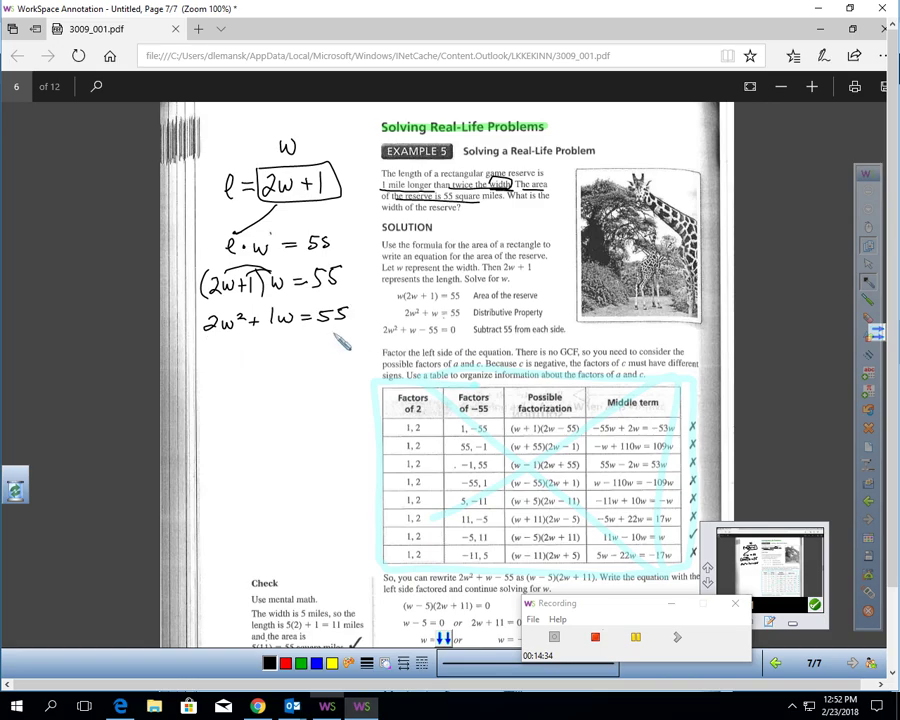
# - Subtract 55 from both sides to reach 2w² + 1w − 55 = 0
pyautogui.moveTo(317, 333); pyautogui.dragTo(325, 333)
pyautogui.moveTo(331, 326)
pyautogui.mouseDown()
pyautogui.moveTo(327, 338)
pyautogui.moveTo(338, 338)
pyautogui.mouseUp()
pyautogui.moveTo(260, 342); pyautogui.dragTo(289, 344)
pyautogui.moveTo(198, 364)
pyautogui.mouseDown()
pyautogui.moveTo(344, 350)
pyautogui.moveTo(212, 392)
pyautogui.moveTo(233, 381)
pyautogui.moveTo(243, 390)
pyautogui.mouseUp()
pyautogui.moveTo(258, 374)
pyautogui.mouseDown()
pyautogui.moveTo(258, 390)
pyautogui.moveTo(299, 376)
pyautogui.moveTo(300, 387)
pyautogui.mouseUp()
pyautogui.moveTo(318, 371)
pyautogui.mouseDown()
pyautogui.moveTo(314, 387)
pyautogui.moveTo(335, 366)
pyautogui.mouseUp()
pyautogui.moveTo(322, 373); pyautogui.dragTo(346, 364)
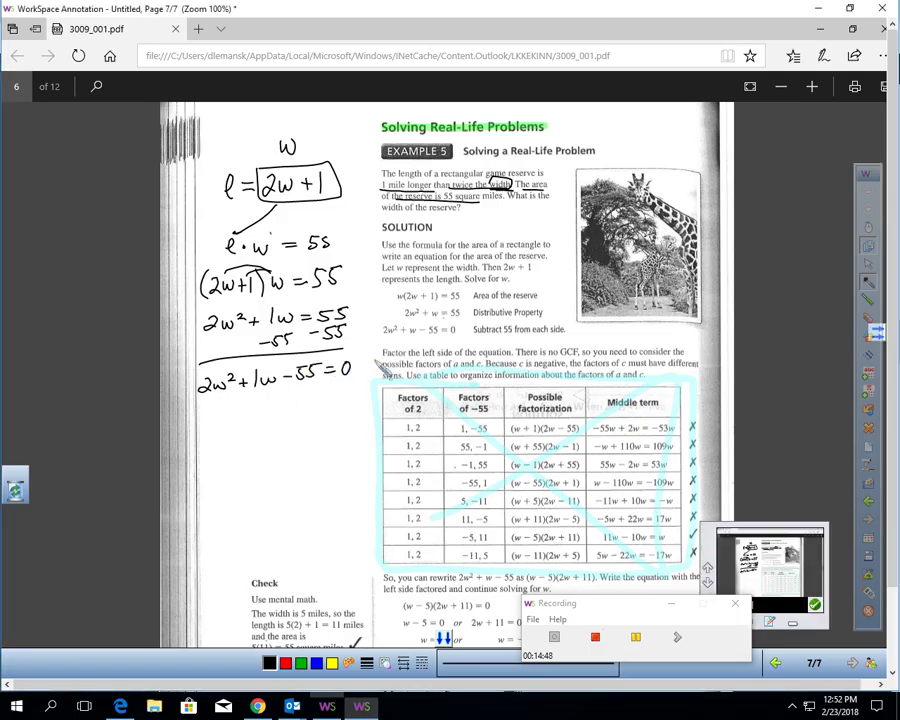
# - Highlight 2w² in cyan, 1w in pink and −55 in yellow, then return to pen ink
pyautogui.click(868, 300)
pyautogui.moveTo(218, 388)
pyautogui.mouseDown()
pyautogui.moveTo(233, 380)
pyautogui.moveTo(266, 382)
pyautogui.moveTo(270, 391)
pyautogui.moveTo(320, 368)
pyautogui.mouseUp()
pyautogui.click(382, 664)
pyautogui.click(366, 664)
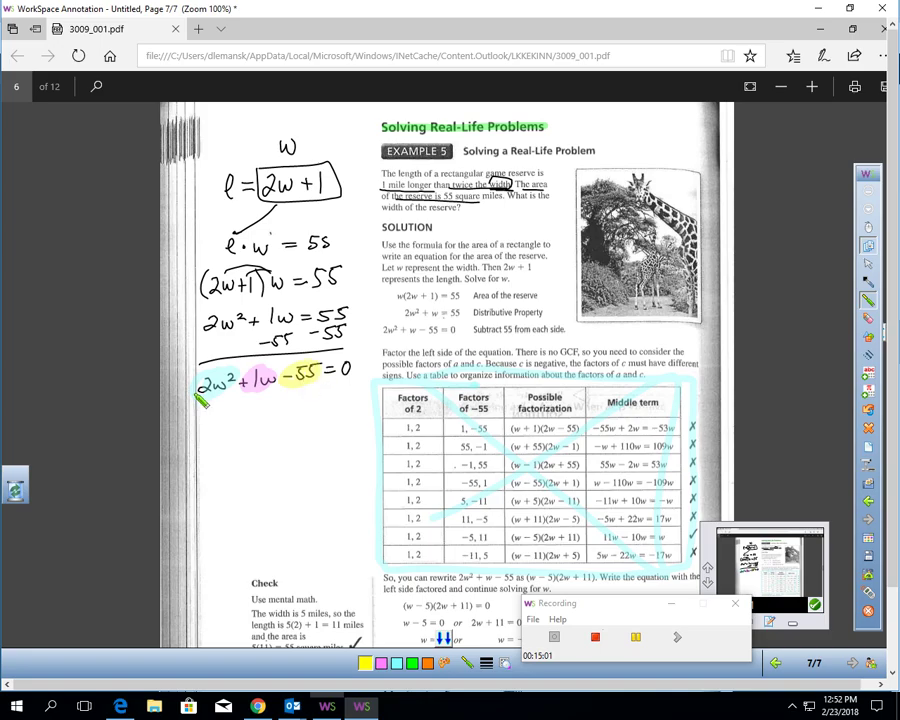
pyautogui.click(867, 283)
# - Multiply 2 by −55 and write the new equation w² + 1w − 110 = 0
pyautogui.moveTo(203, 373); pyautogui.dragTo(292, 360)
pyautogui.moveTo(206, 424)
pyautogui.mouseDown()
pyautogui.moveTo(241, 432)
pyautogui.moveTo(272, 418)
pyautogui.moveTo(293, 426)
pyautogui.mouseUp()
pyautogui.moveTo(302, 409)
pyautogui.mouseDown()
pyautogui.moveTo(302, 425)
pyautogui.moveTo(340, 403)
pyautogui.mouseUp()
pyautogui.moveTo(326, 412); pyautogui.dragTo(352, 397)
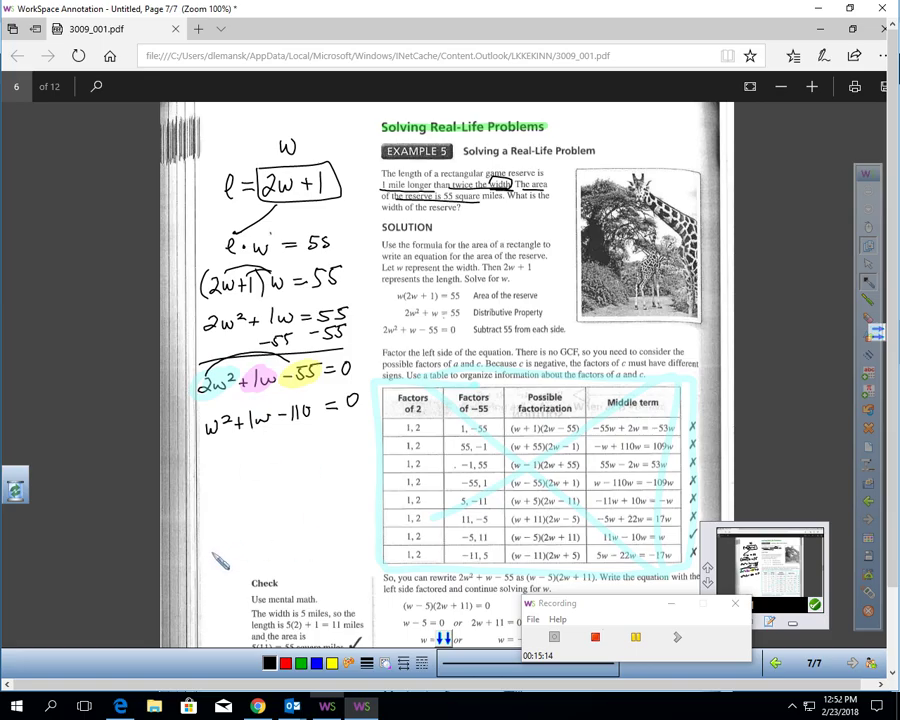
# - Check that 11 · −10 = −110 and 11 + −10 = 1, circling both results
pyautogui.moveTo(211, 549)
pyautogui.mouseDown()
pyautogui.moveTo(211, 562)
pyautogui.moveTo(230, 561)
pyautogui.mouseUp()
pyautogui.moveTo(230, 552)
pyautogui.mouseDown()
pyautogui.moveTo(222, 561)
pyautogui.moveTo(239, 557)
pyautogui.mouseUp()
pyautogui.moveTo(243, 550)
pyautogui.mouseDown()
pyautogui.moveTo(244, 561)
pyautogui.moveTo(250, 550)
pyautogui.moveTo(291, 550)
pyautogui.mouseUp()
pyautogui.moveTo(297, 543); pyautogui.dragTo(303, 556)
pyautogui.moveTo(313, 543); pyautogui.dragTo(312, 544)
pyautogui.moveTo(218, 571)
pyautogui.mouseDown()
pyautogui.moveTo(218, 583)
pyautogui.moveTo(256, 579)
pyautogui.mouseUp()
pyautogui.moveTo(263, 567); pyautogui.dragTo(289, 577)
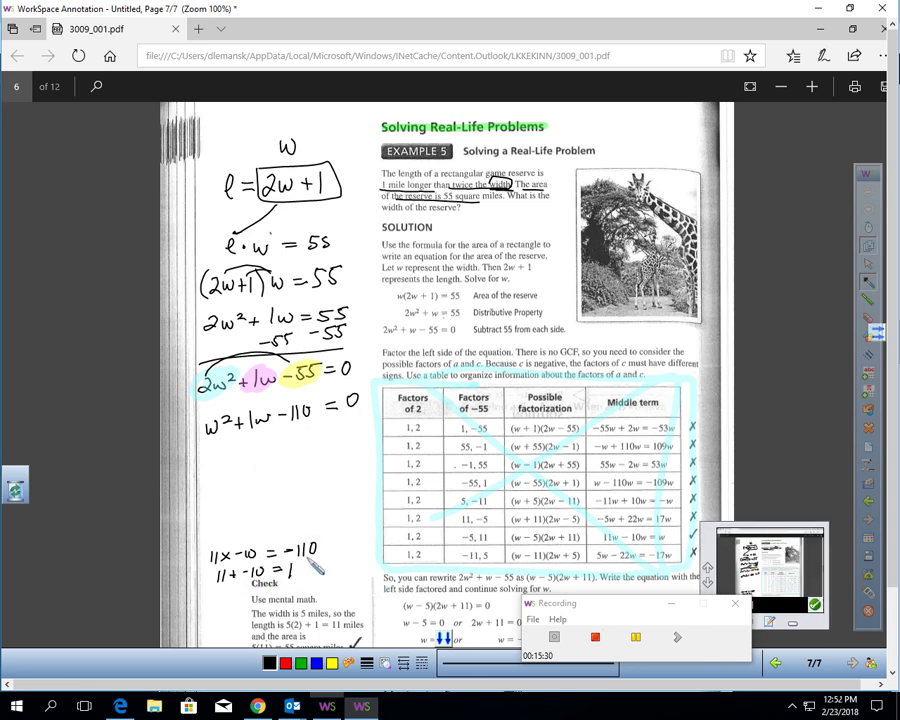
pyautogui.moveTo(316, 537)
pyautogui.mouseDown()
pyautogui.moveTo(302, 536)
pyautogui.moveTo(322, 538)
pyautogui.mouseUp()
pyautogui.moveTo(296, 562); pyautogui.dragTo(294, 563)
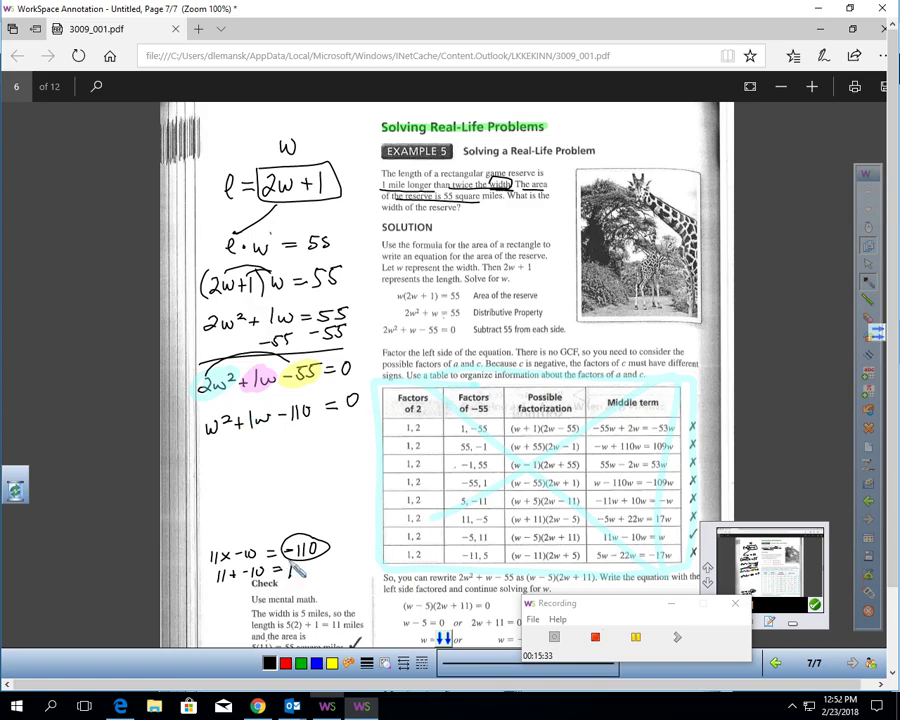
# - Factor the equation as (w + 11)(w − 10) = 0
pyautogui.moveTo(213, 457); pyautogui.dragTo(242, 454)
pyautogui.moveTo(236, 450); pyautogui.dragTo(236, 460)
pyautogui.moveTo(244, 444)
pyautogui.mouseDown()
pyautogui.moveTo(250, 458)
pyautogui.moveTo(206, 469)
pyautogui.moveTo(260, 468)
pyautogui.mouseUp()
pyautogui.moveTo(278, 443)
pyautogui.mouseDown()
pyautogui.moveTo(274, 468)
pyautogui.moveTo(311, 444)
pyautogui.mouseUp()
pyautogui.moveTo(315, 434)
pyautogui.mouseDown()
pyautogui.moveTo(315, 453)
pyautogui.moveTo(334, 438)
pyautogui.moveTo(345, 462)
pyautogui.moveTo(362, 428)
pyautogui.mouseUp()
pyautogui.moveTo(351, 437); pyautogui.dragTo(375, 425)
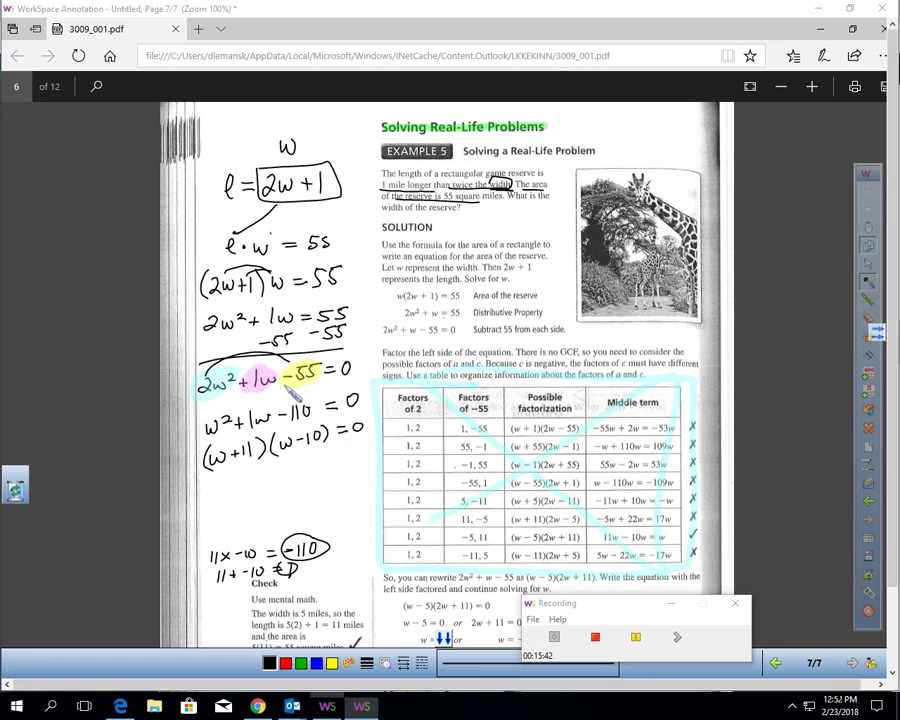
# - Divide both constants by 2 and reduce to (2w + 11)(w − 5) = 0
pyautogui.moveTo(249, 458)
pyautogui.mouseDown()
pyautogui.moveTo(258, 466)
pyautogui.moveTo(322, 444)
pyautogui.moveTo(323, 458)
pyautogui.mouseUp()
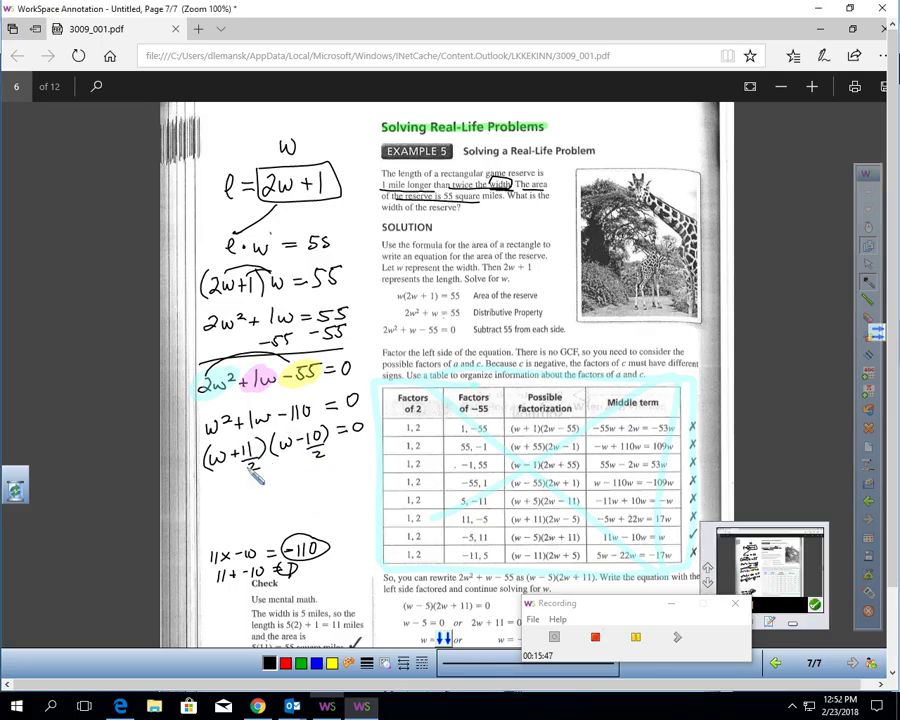
pyautogui.moveTo(234, 463); pyautogui.dragTo(252, 463)
pyautogui.moveTo(207, 496); pyautogui.dragTo(204, 512)
pyautogui.moveTo(210, 499); pyautogui.dragTo(222, 510)
pyautogui.moveTo(222, 500); pyautogui.dragTo(240, 504)
pyautogui.moveTo(250, 487)
pyautogui.mouseDown()
pyautogui.moveTo(249, 504)
pyautogui.moveTo(293, 484)
pyautogui.moveTo(307, 481)
pyautogui.moveTo(307, 490)
pyautogui.mouseUp()
pyautogui.moveTo(312, 471)
pyautogui.mouseDown()
pyautogui.moveTo(320, 470)
pyautogui.moveTo(322, 490)
pyautogui.moveTo(340, 465)
pyautogui.mouseUp()
pyautogui.moveTo(330, 472); pyautogui.dragTo(340, 471)
pyautogui.moveTo(350, 458); pyautogui.dragTo(349, 470)
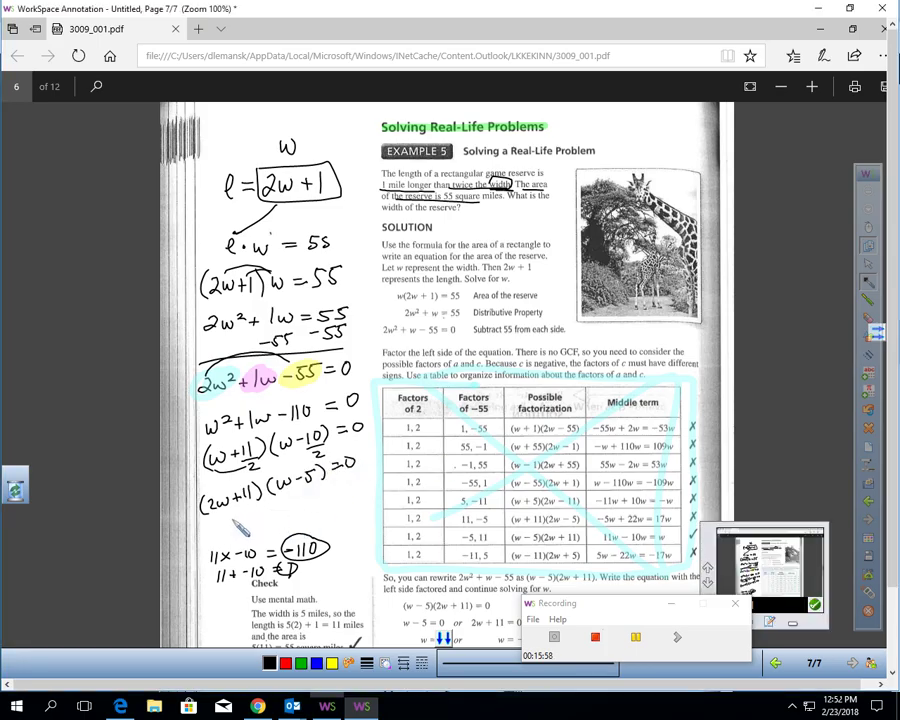
# - Solve 2w + 11 = 0 beside the title, reaching 2w = −11 and dividing by 2
pyautogui.moveTo(343, 482); pyautogui.dragTo(360, 479)
pyautogui.moveTo(563, 119)
pyautogui.mouseDown()
pyautogui.moveTo(603, 127)
pyautogui.moveTo(633, 120)
pyautogui.moveTo(604, 139)
pyautogui.mouseUp()
pyautogui.moveTo(609, 129)
pyautogui.mouseDown()
pyautogui.moveTo(609, 139)
pyautogui.moveTo(625, 139)
pyautogui.mouseUp()
pyautogui.moveTo(630, 129); pyautogui.dragTo(611, 157)
pyautogui.moveTo(612, 148)
pyautogui.mouseDown()
pyautogui.moveTo(626, 157)
pyautogui.moveTo(636, 150)
pyautogui.mouseUp()
pyautogui.moveTo(629, 154); pyautogui.dragTo(637, 154)
pyautogui.moveTo(640, 152); pyautogui.dragTo(646, 152)
pyautogui.moveTo(649, 145); pyautogui.dragTo(649, 158)
pyautogui.moveTo(654, 145)
pyautogui.mouseDown()
pyautogui.moveTo(654, 158)
pyautogui.moveTo(614, 168)
pyautogui.moveTo(660, 167)
pyautogui.mouseUp()
# - Write w = −5.5 under the photo and cross it out as a negative width
pyautogui.moveTo(581, 326); pyautogui.dragTo(611, 328)
pyautogui.moveTo(601, 333); pyautogui.dragTo(641, 337)
pyautogui.click(638, 337)
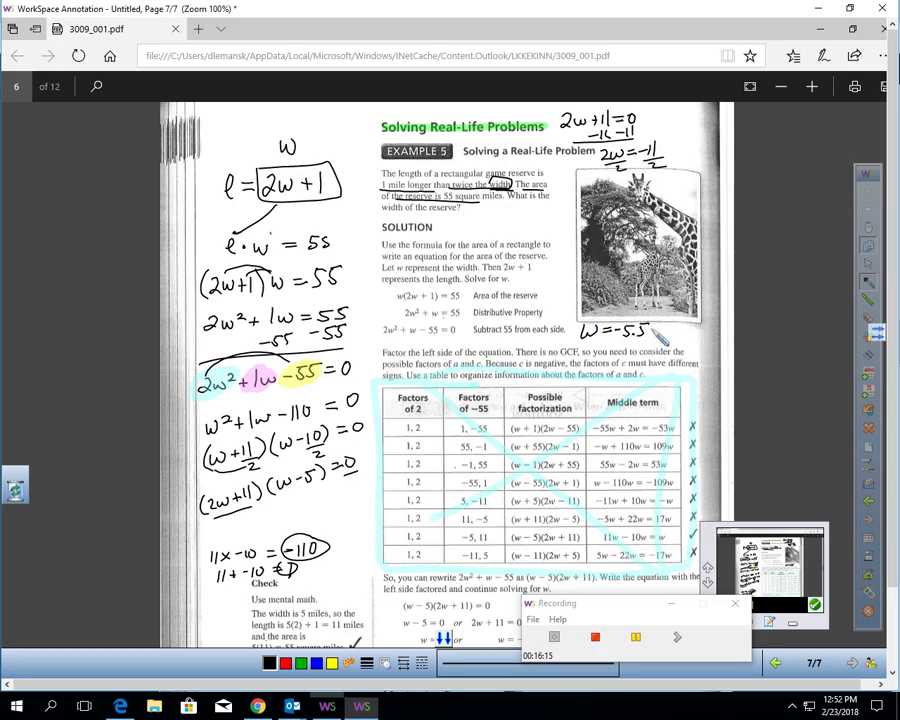
pyautogui.moveTo(655, 322)
pyautogui.mouseDown()
pyautogui.moveTo(625, 314)
pyautogui.moveTo(570, 328)
pyautogui.moveTo(652, 336)
pyautogui.moveTo(604, 318)
pyautogui.moveTo(655, 342)
pyautogui.mouseUp()
pyautogui.moveTo(658, 298); pyautogui.dragTo(583, 343)
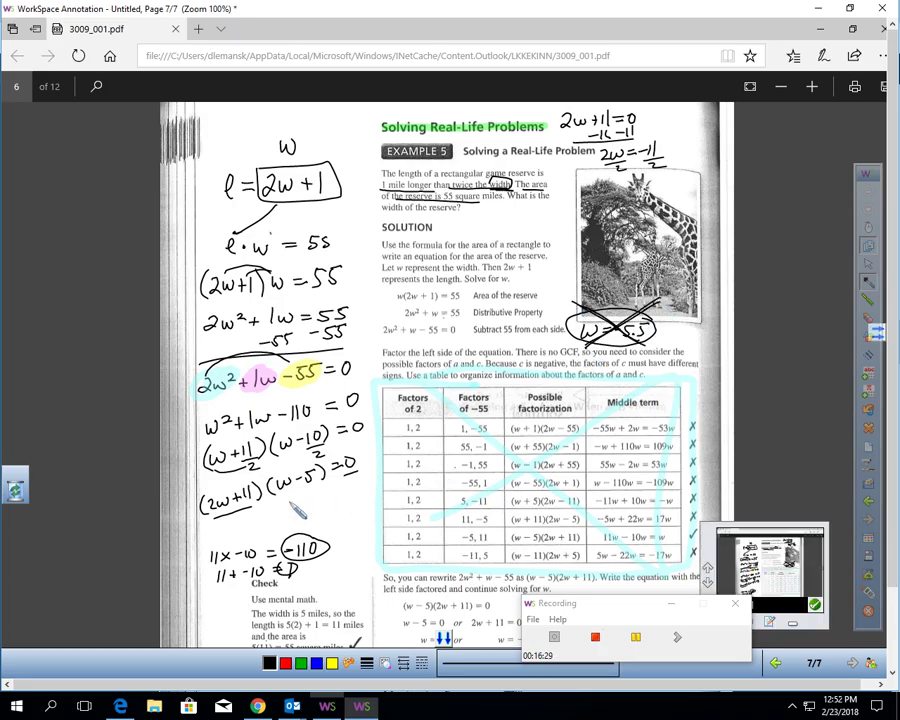
# - Solve w − 5 = 0 by adding 5, giving the circled solution w = 5
pyautogui.moveTo(263, 515)
pyautogui.mouseDown()
pyautogui.moveTo(295, 518)
pyautogui.moveTo(315, 506)
pyautogui.mouseUp()
pyautogui.moveTo(306, 513); pyautogui.dragTo(324, 502)
pyautogui.moveTo(263, 517); pyautogui.dragTo(276, 517)
pyautogui.moveTo(269, 510)
pyautogui.mouseDown()
pyautogui.moveTo(269, 524)
pyautogui.moveTo(324, 514)
pyautogui.mouseUp()
pyautogui.moveTo(317, 507)
pyautogui.mouseDown()
pyautogui.moveTo(317, 521)
pyautogui.moveTo(356, 528)
pyautogui.moveTo(369, 520)
pyautogui.mouseUp()
pyautogui.moveTo(361, 526); pyautogui.dragTo(370, 525)
pyautogui.moveTo(381, 512)
pyautogui.mouseDown()
pyautogui.moveTo(375, 527)
pyautogui.moveTo(392, 514)
pyautogui.moveTo(385, 536)
pyautogui.mouseUp()
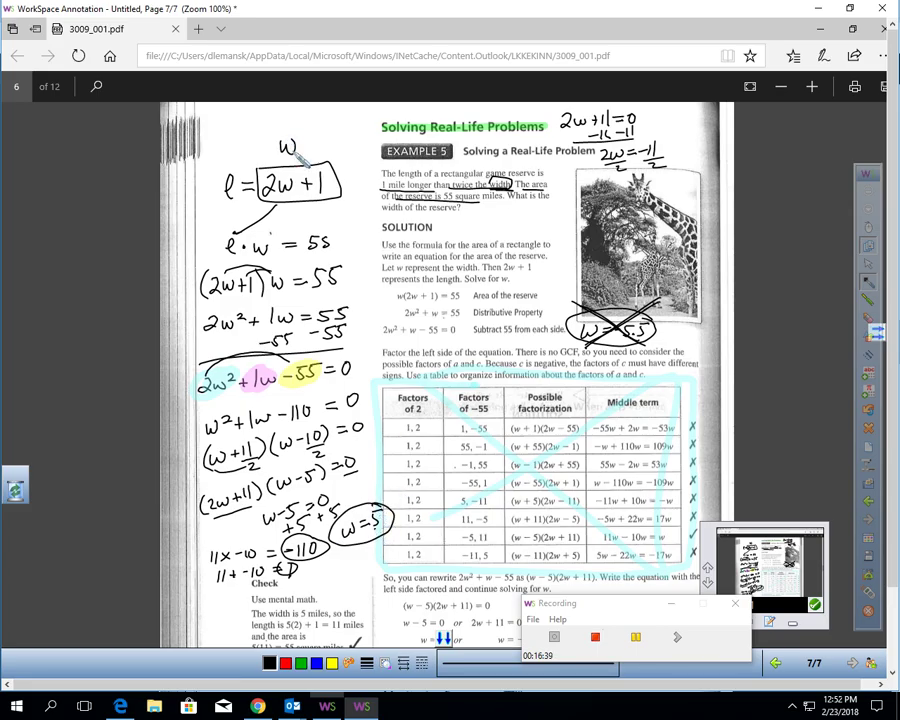
# - Update the top label to w = 5, compute length 2w + 1 = 11, and circle both
pyautogui.moveTo(298, 149); pyautogui.dragTo(311, 148)
pyautogui.moveTo(327, 132)
pyautogui.mouseDown()
pyautogui.moveTo(316, 149)
pyautogui.moveTo(353, 177)
pyautogui.mouseUp()
pyautogui.moveTo(341, 184); pyautogui.dragTo(353, 184)
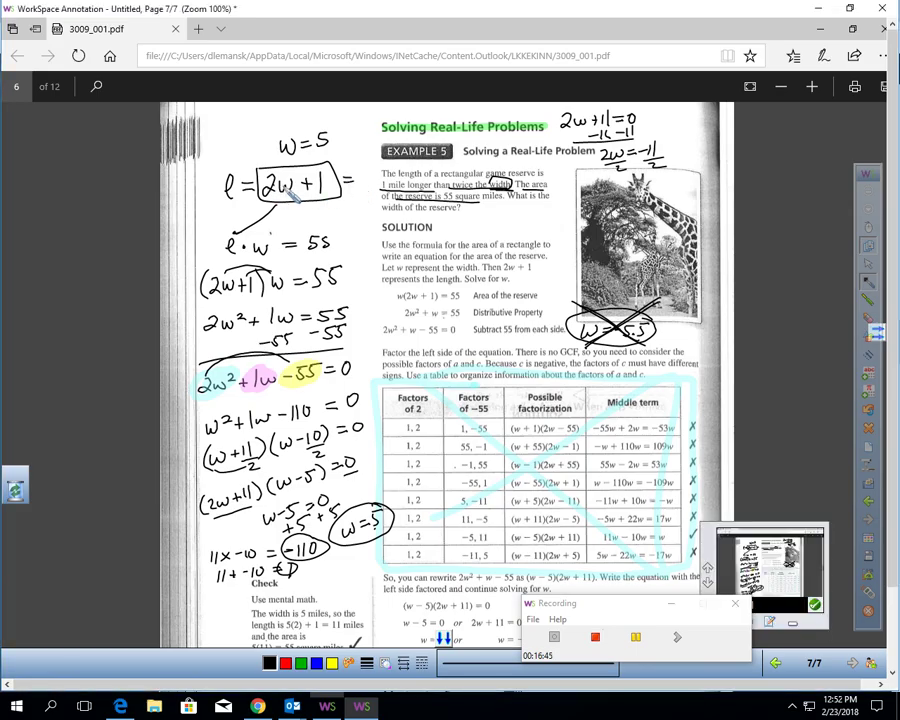
pyautogui.moveTo(358, 172)
pyautogui.mouseDown()
pyautogui.moveTo(358, 194)
pyautogui.moveTo(367, 194)
pyautogui.mouseUp()
pyautogui.moveTo(322, 122)
pyautogui.mouseDown()
pyautogui.moveTo(390, 173)
pyautogui.moveTo(370, 200)
pyautogui.moveTo(350, 207)
pyautogui.mouseUp()
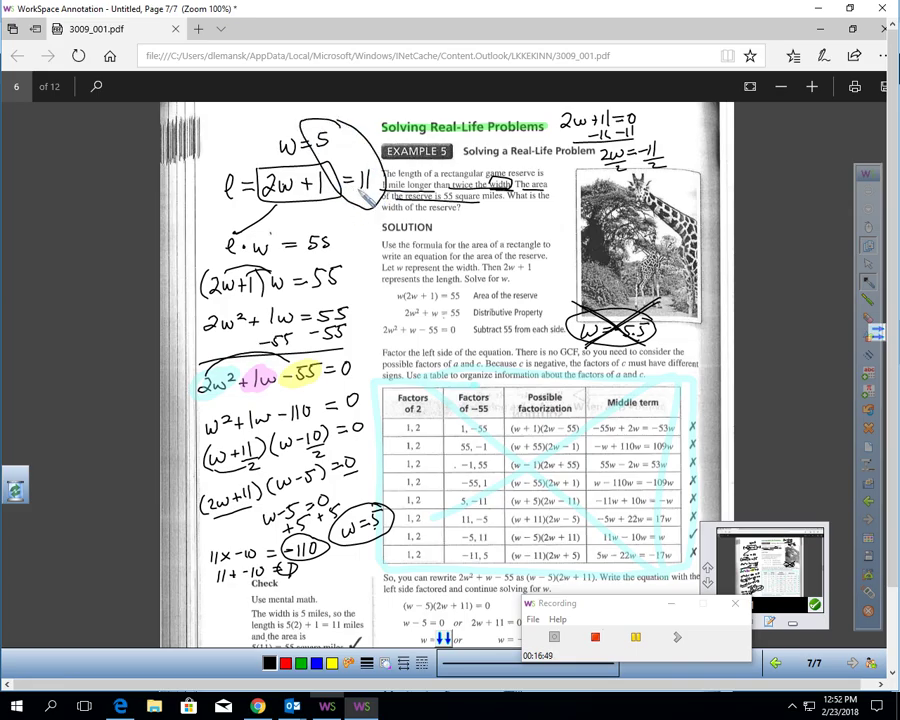
pyautogui.moveTo(331, 160); pyautogui.dragTo(318, 122)
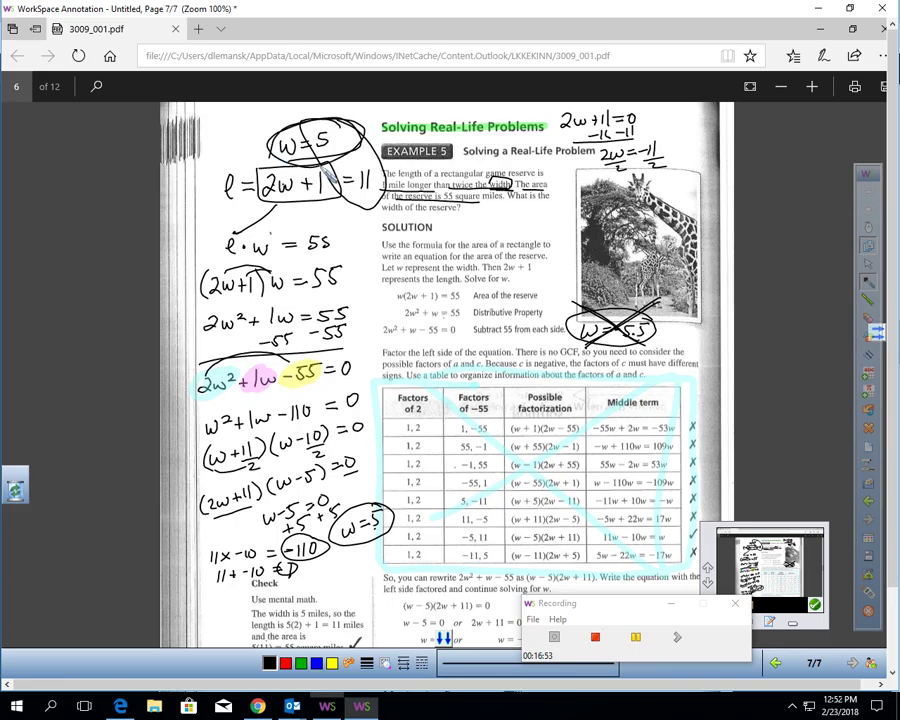